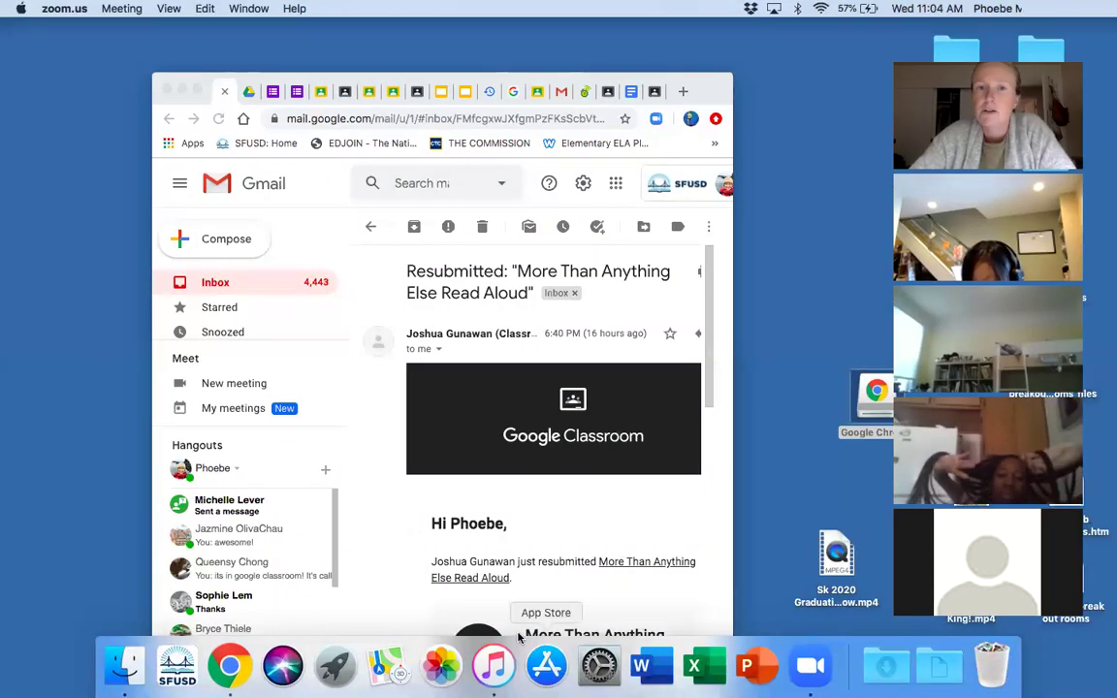
Switch to the 'Practice Copy of Markle Copy of Journal Example' deck and show slide 18's two chart photos.
left_click(231, 669)
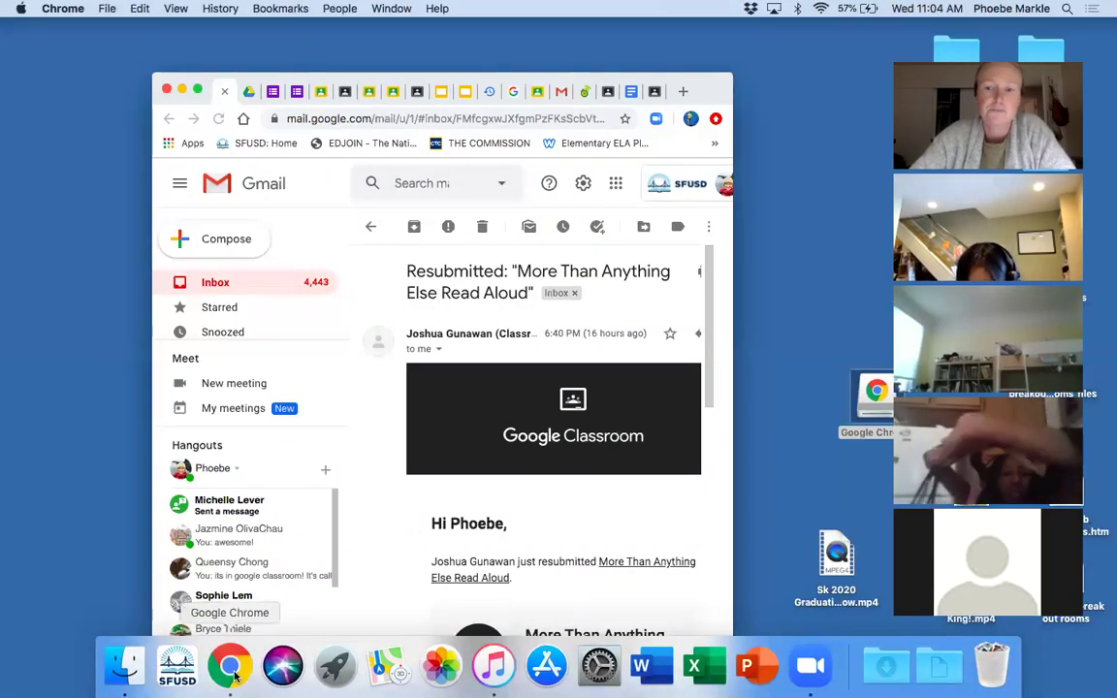
left_click(231, 667)
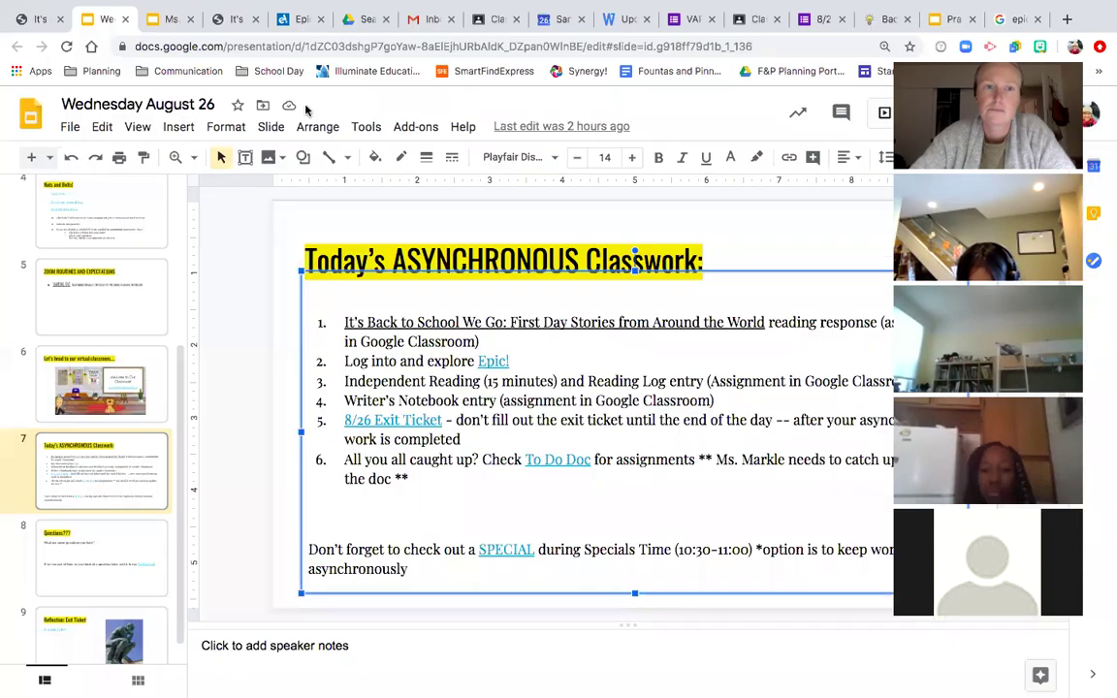
mouse_move(711, 25)
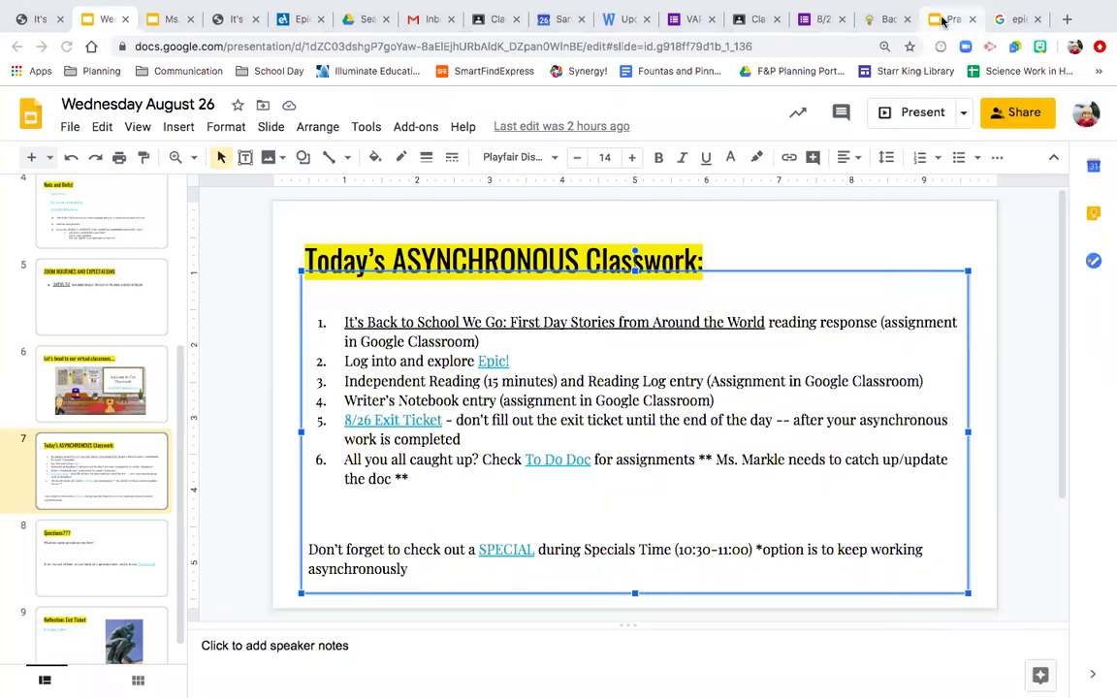
left_click(942, 19)
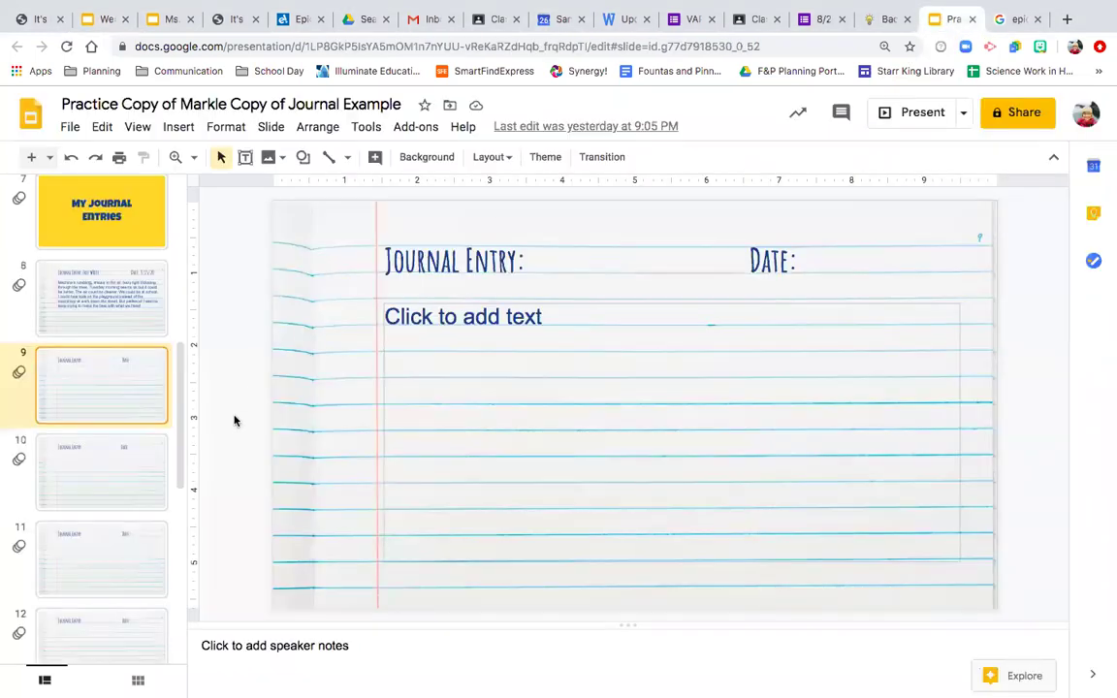
left_click_drag(179, 414, 183, 567)
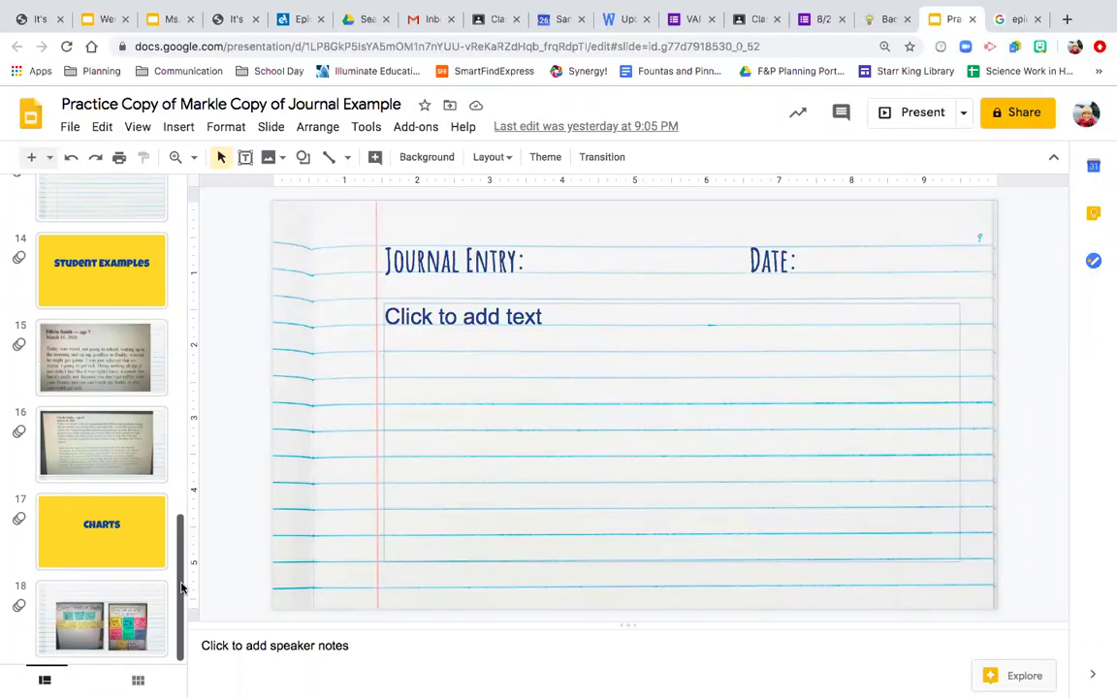
left_click(127, 628)
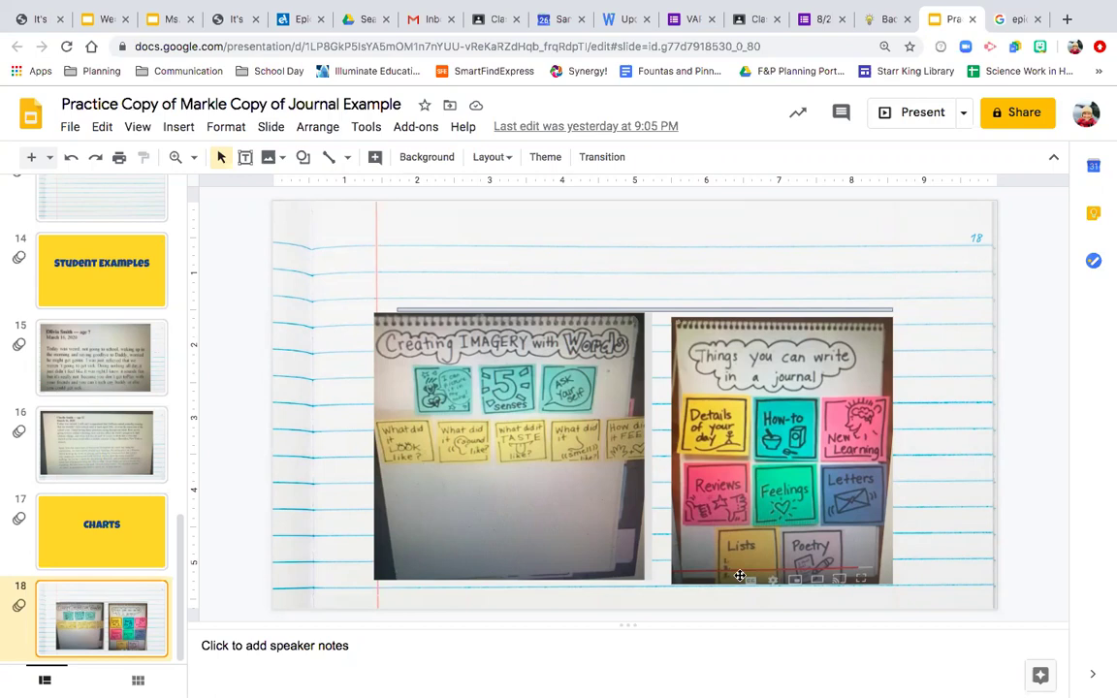
mouse_move(587, 9)
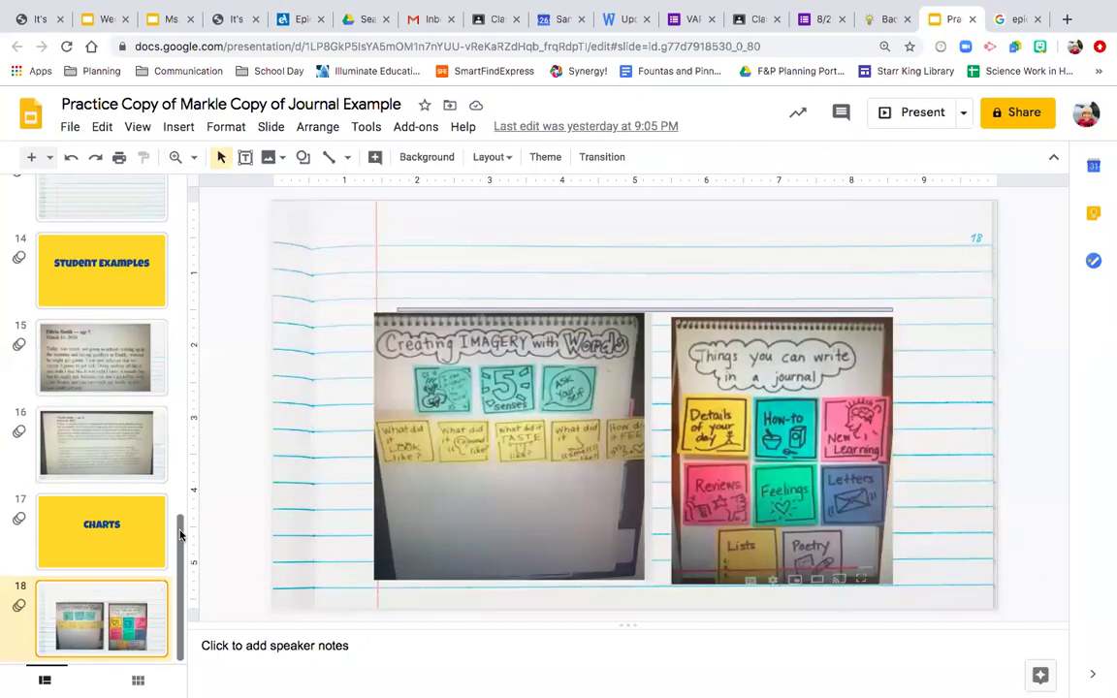
left_click(181, 373)
left_click_drag(181, 373, 175, 264)
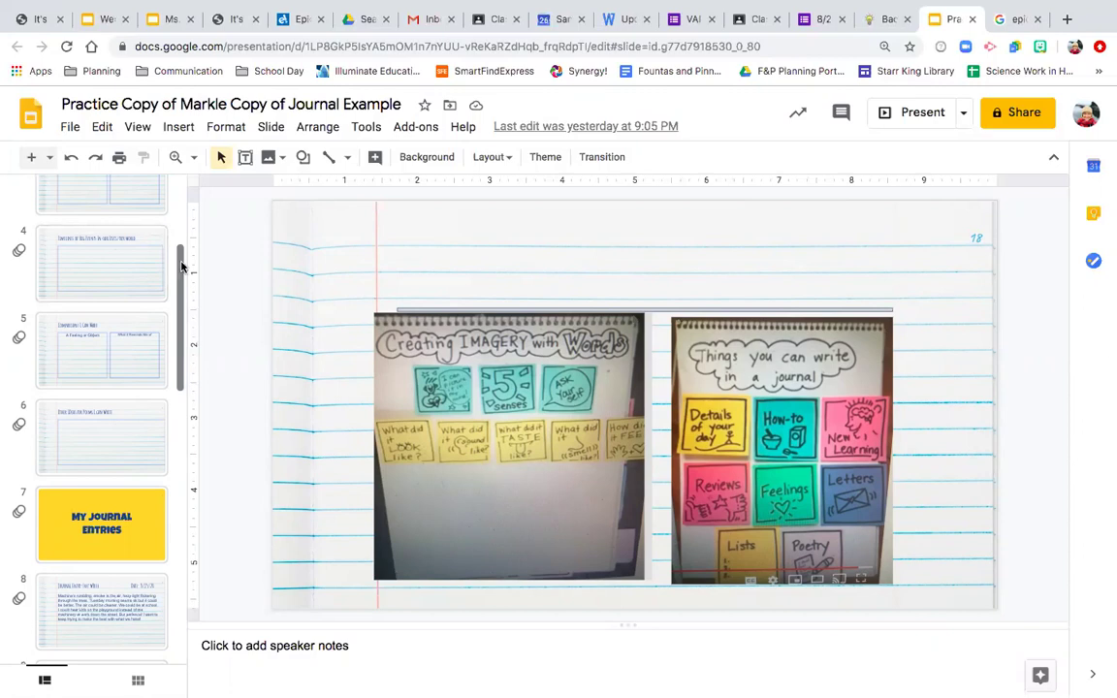
left_click_drag(181, 266, 180, 222)
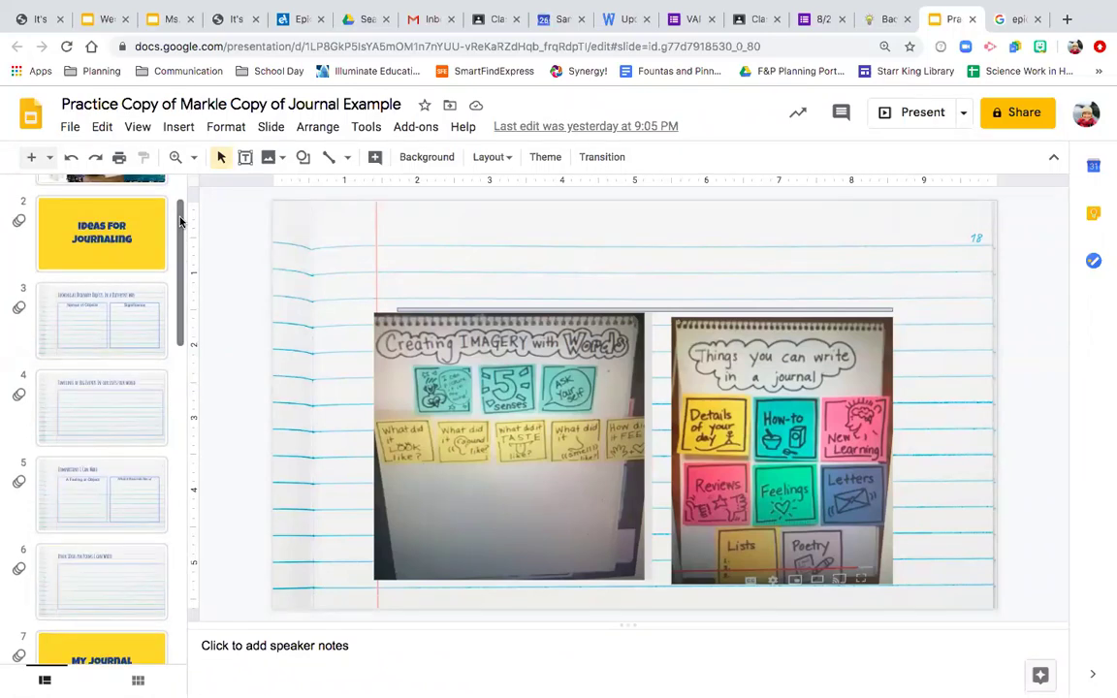
left_click_drag(181, 222, 182, 385)
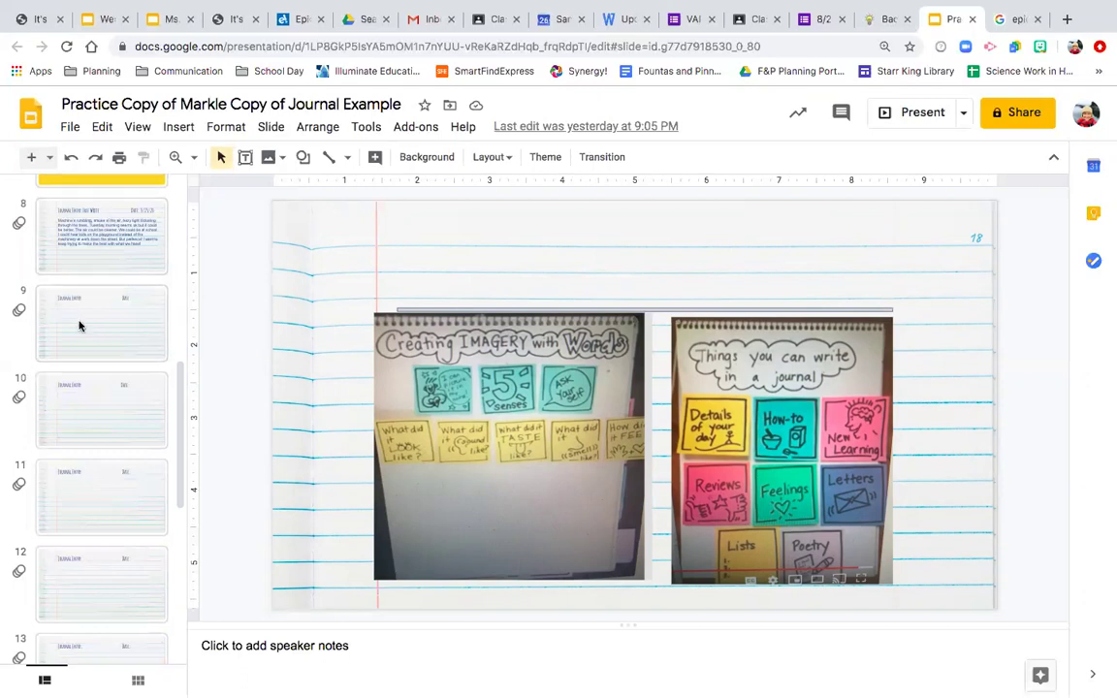
Go from slide 8 to slide 9 and fill in 'Journal Entry: Lists!' with date 8/26/20.
left_click(93, 257)
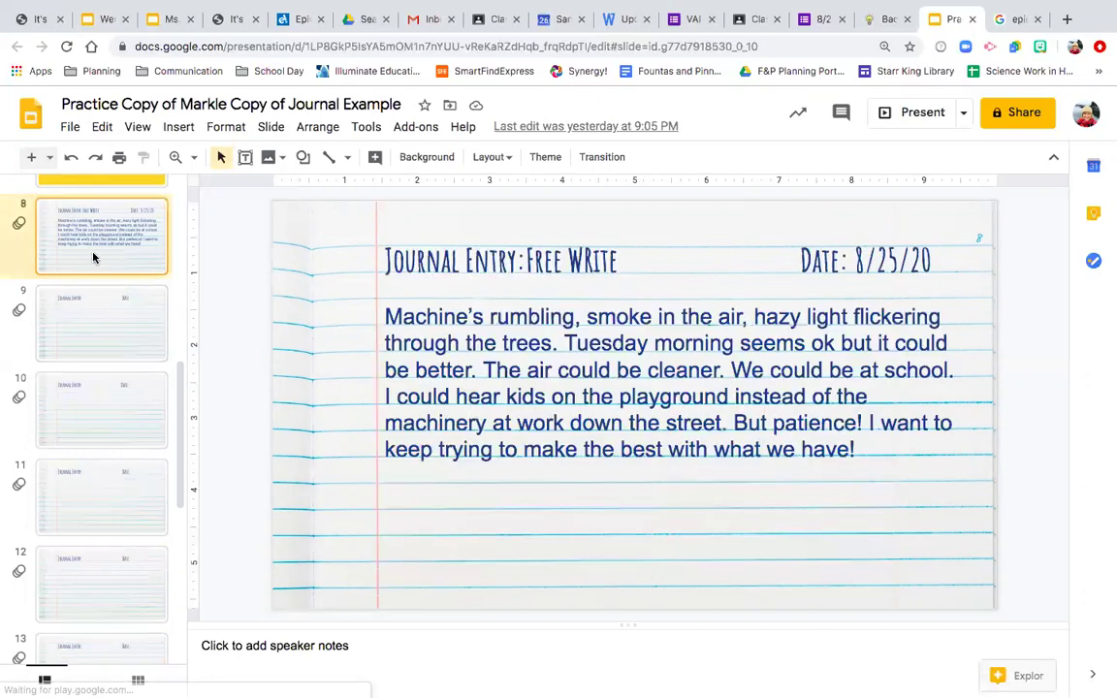
key("Down")
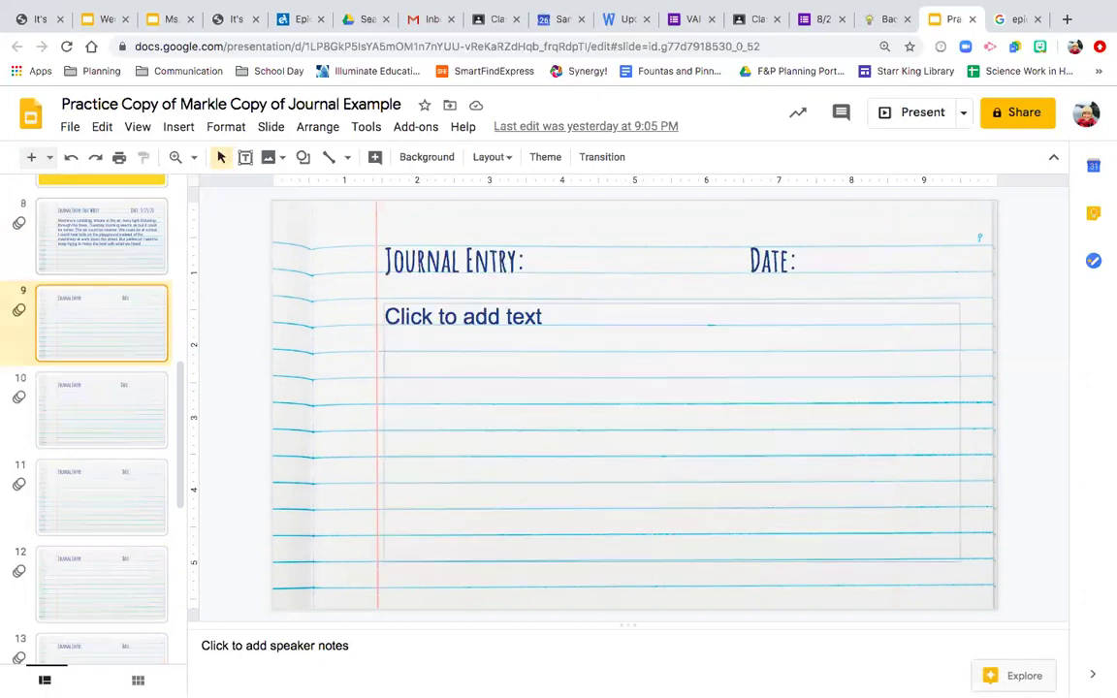
left_click(531, 260)
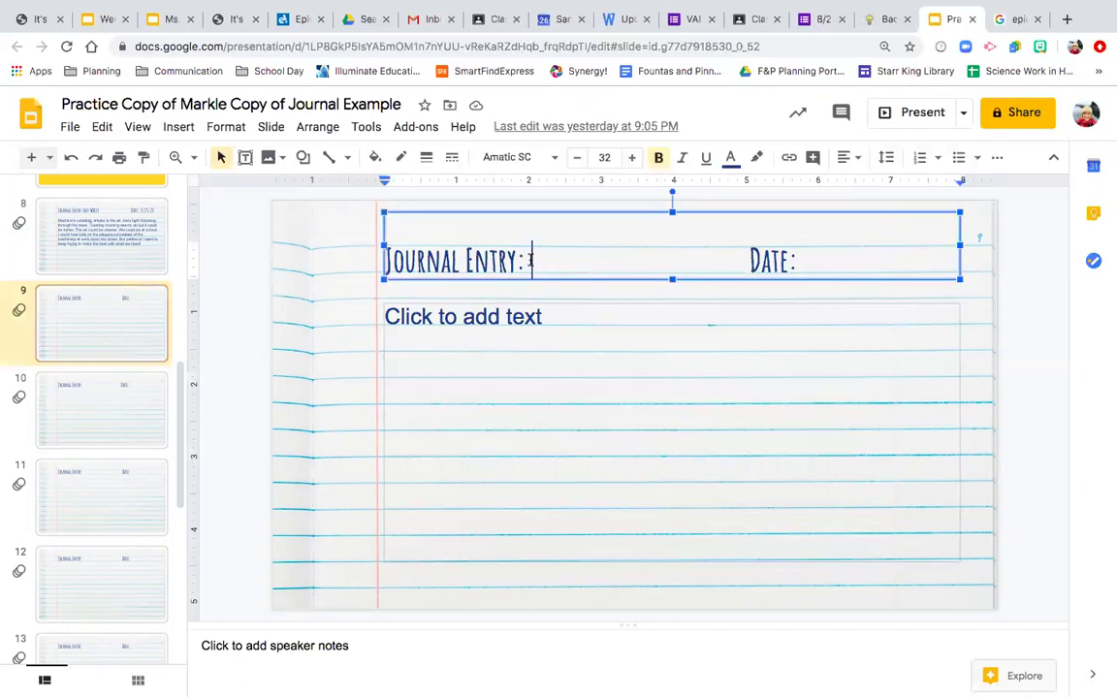
type("Lists ")
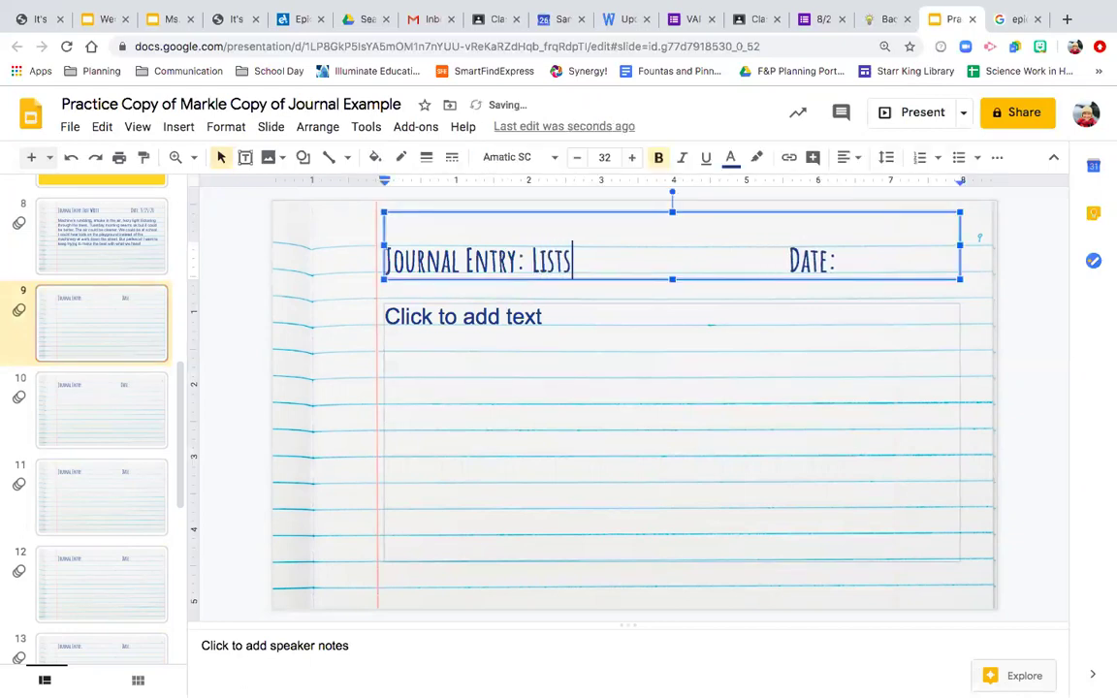
type("!")
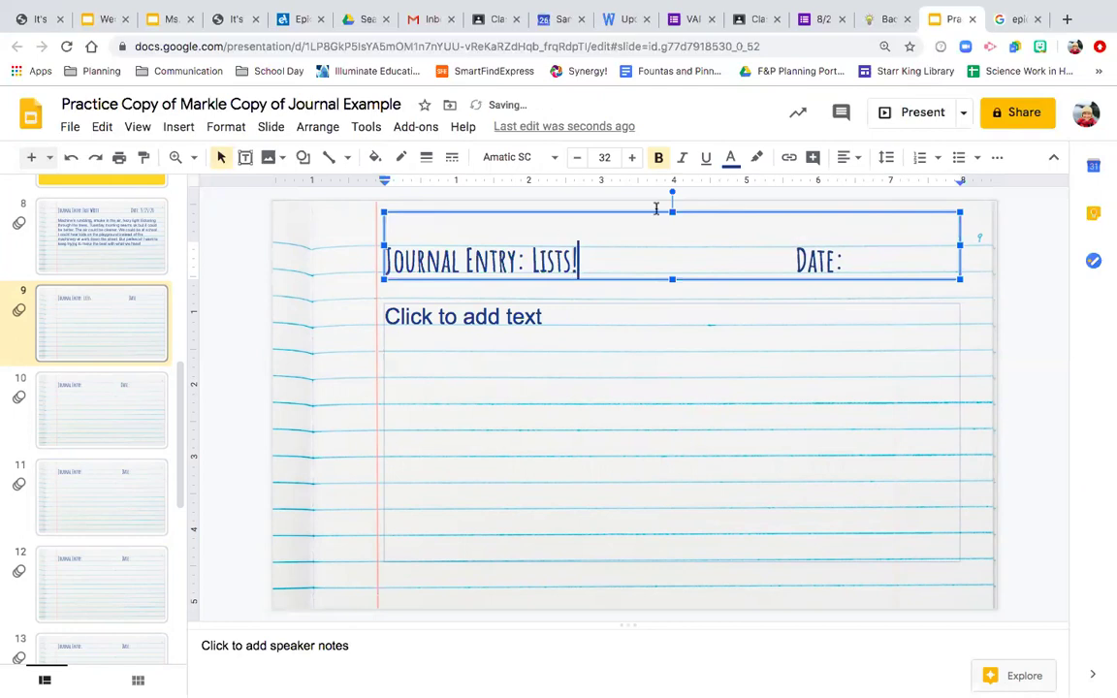
double_click(877, 264)
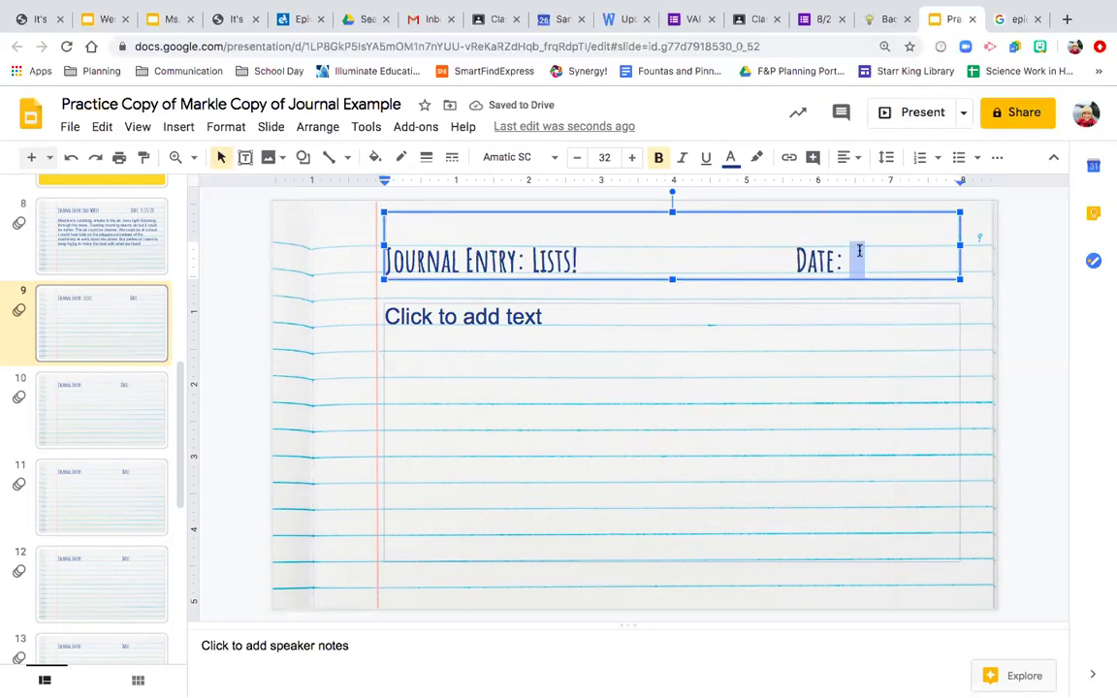
key("BackSpace")
type("8/")
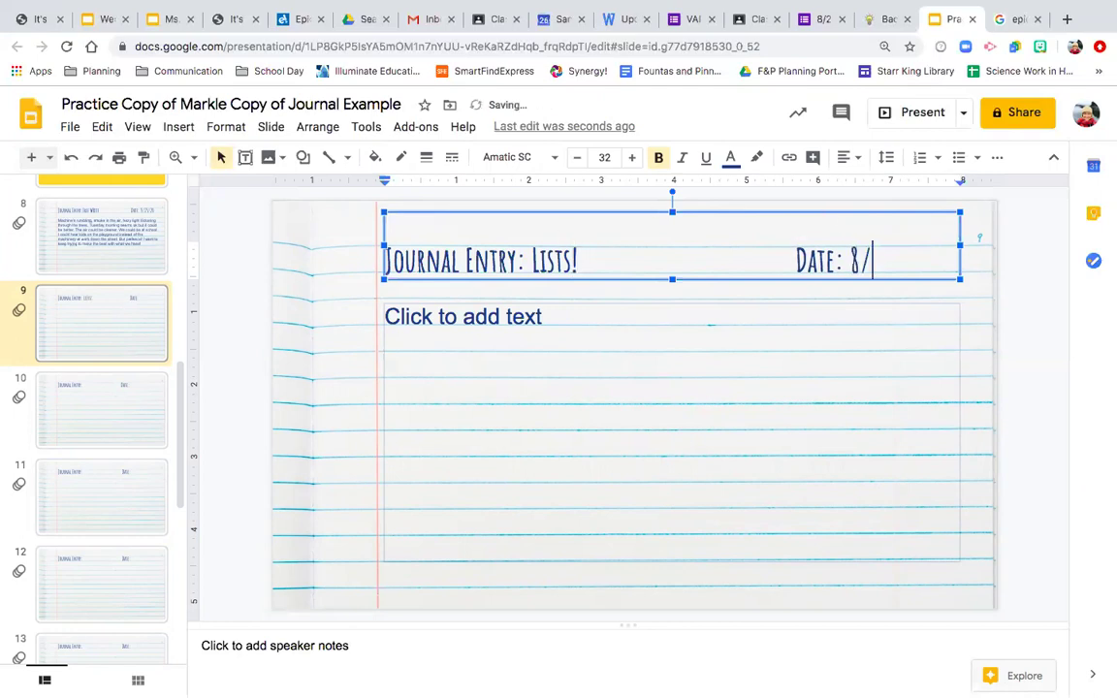
type("26/20")
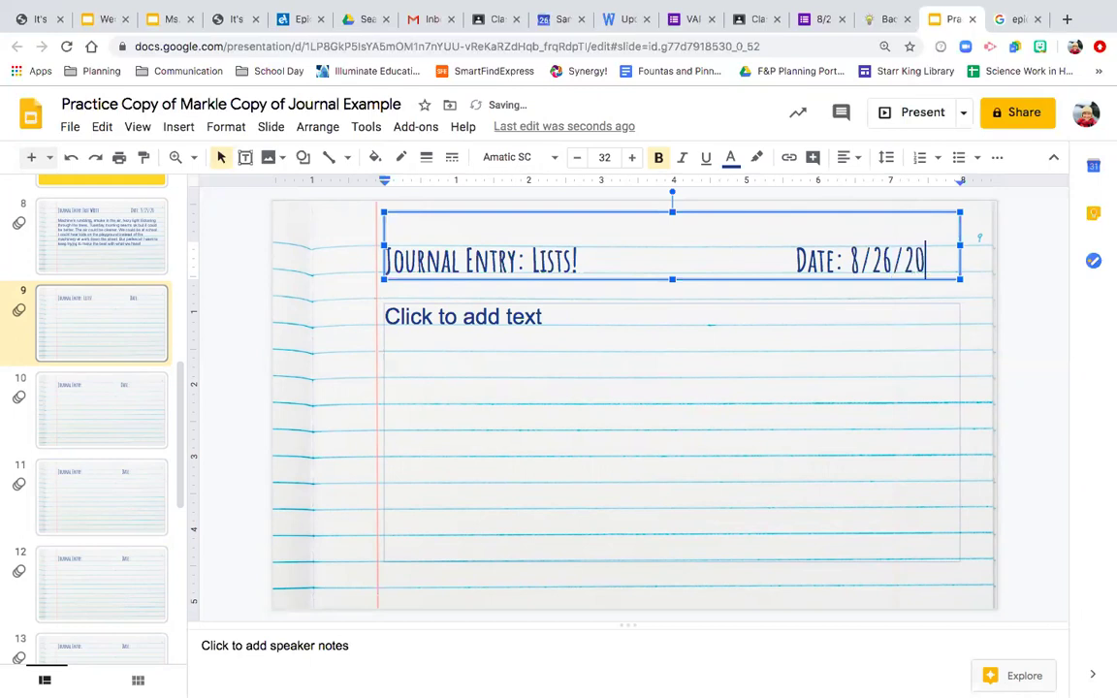
Write the underlined heading 'THings that make me happy' in the body box and start a line below.
left_click(552, 322)
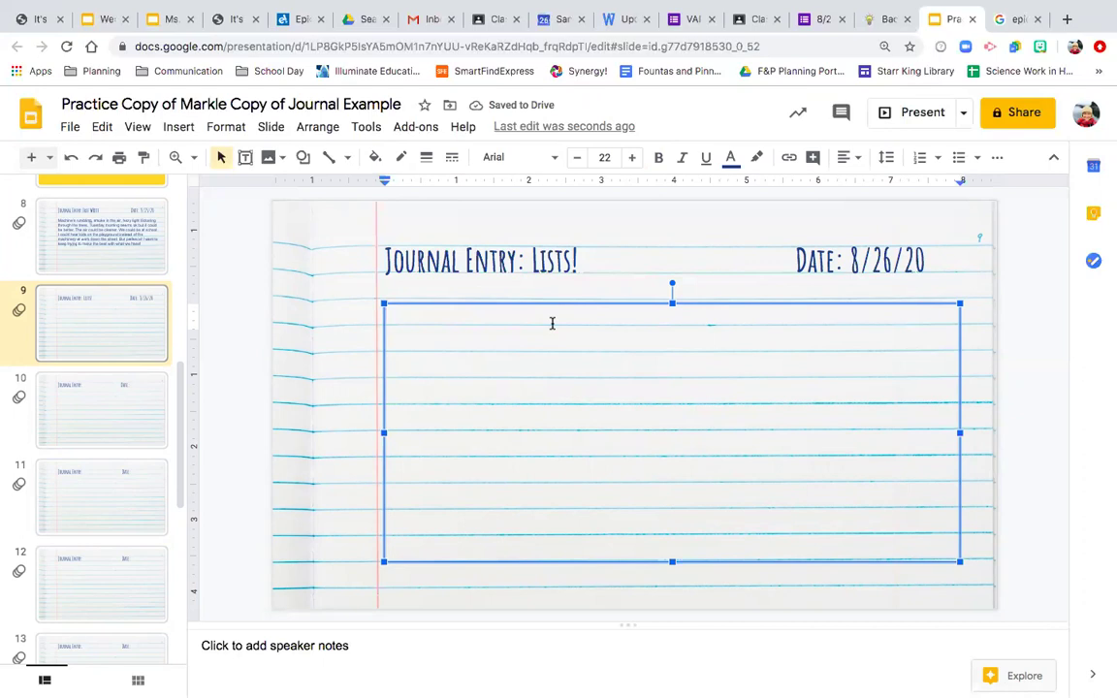
type("THings that")
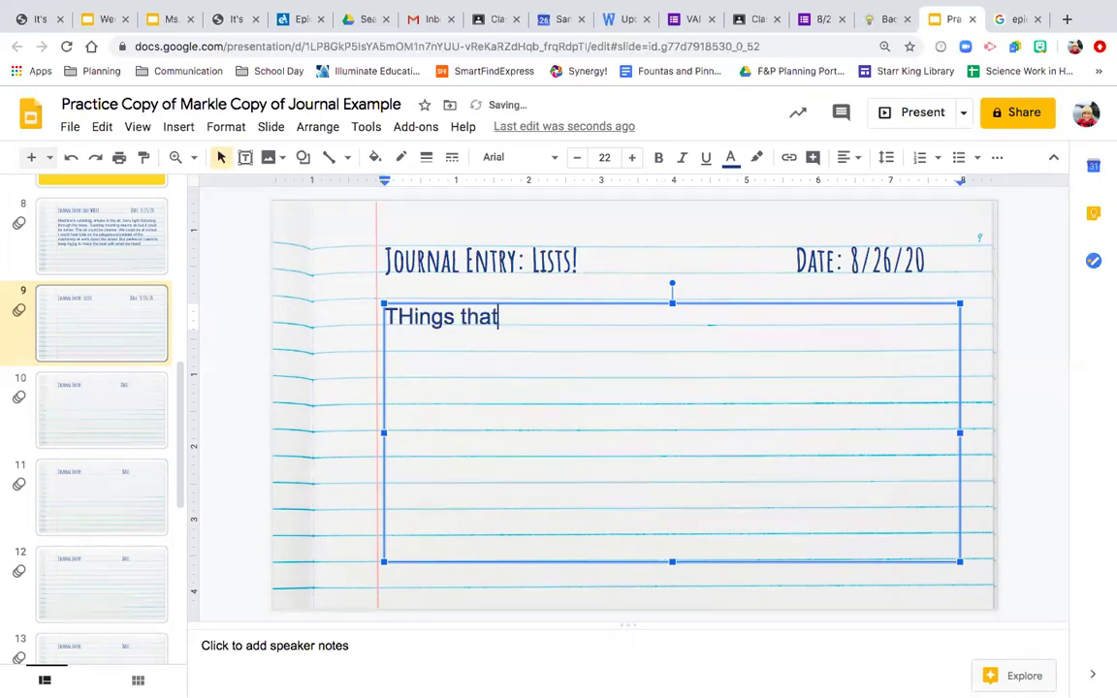
type(" make me happy")
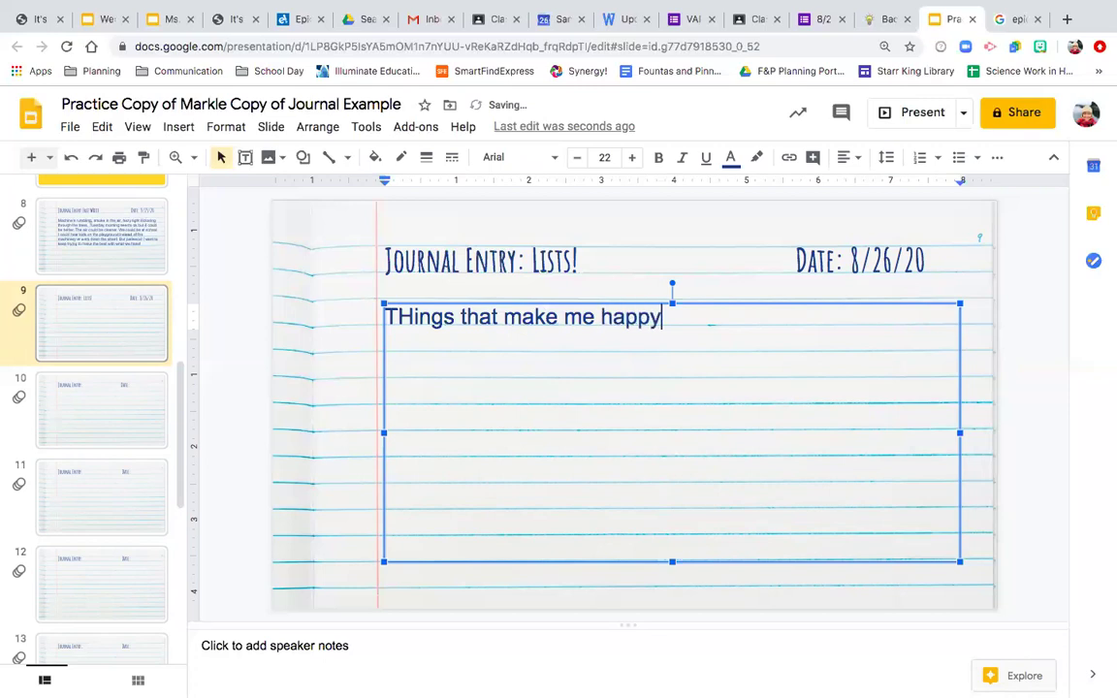
left_click_drag(668, 319, 386, 327)
left_click(706, 157)
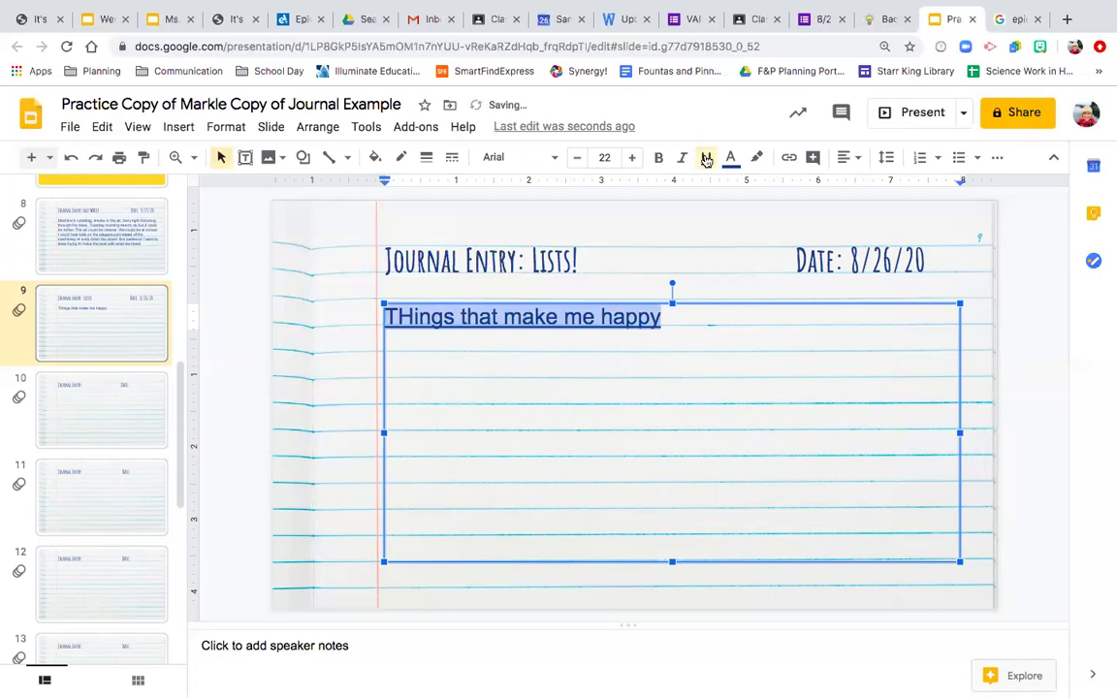
left_click(678, 313)
key("Return")
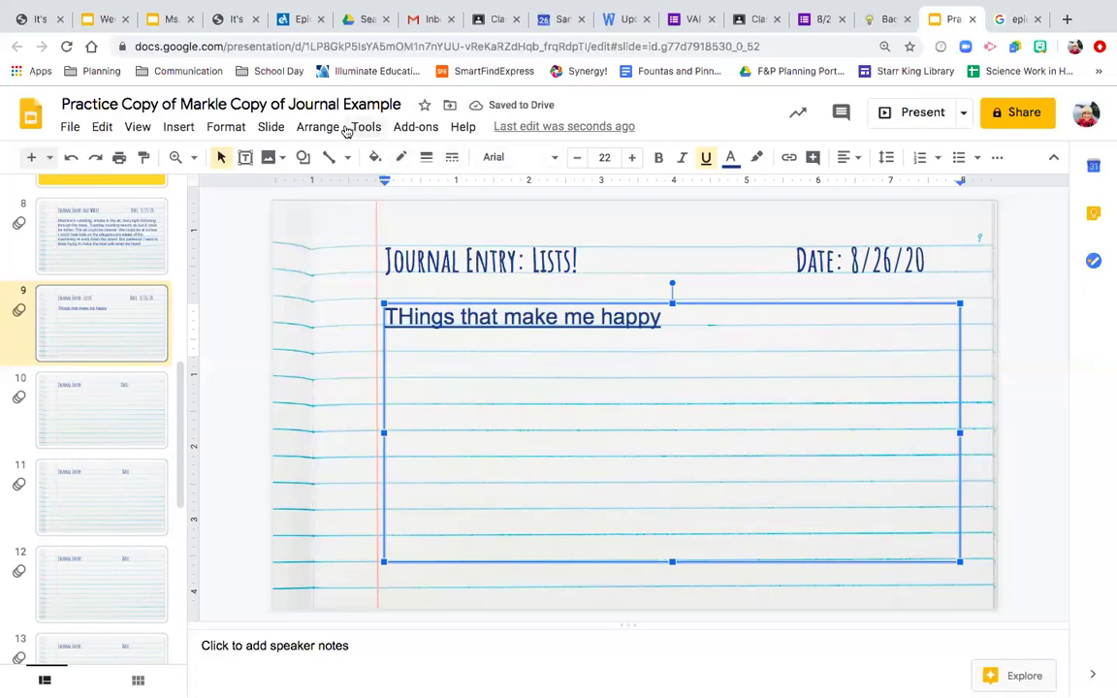
left_click(236, 128)
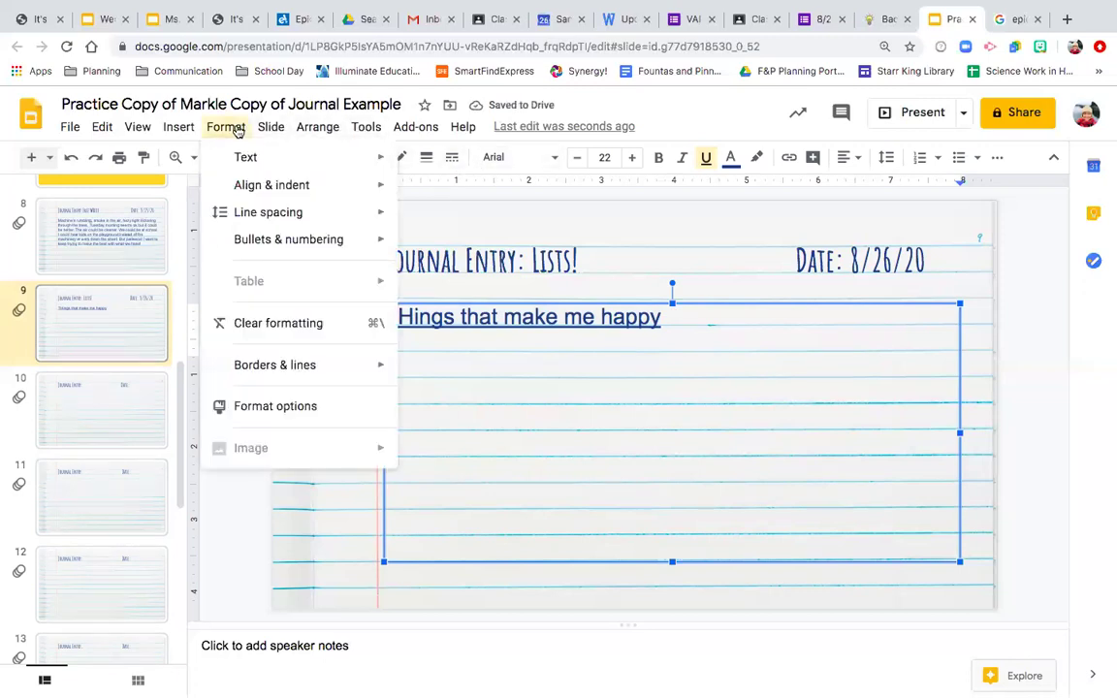
Make the new line a bulleted list with 'My nephews' and 'trailrunning'.
mouse_move(297, 242)
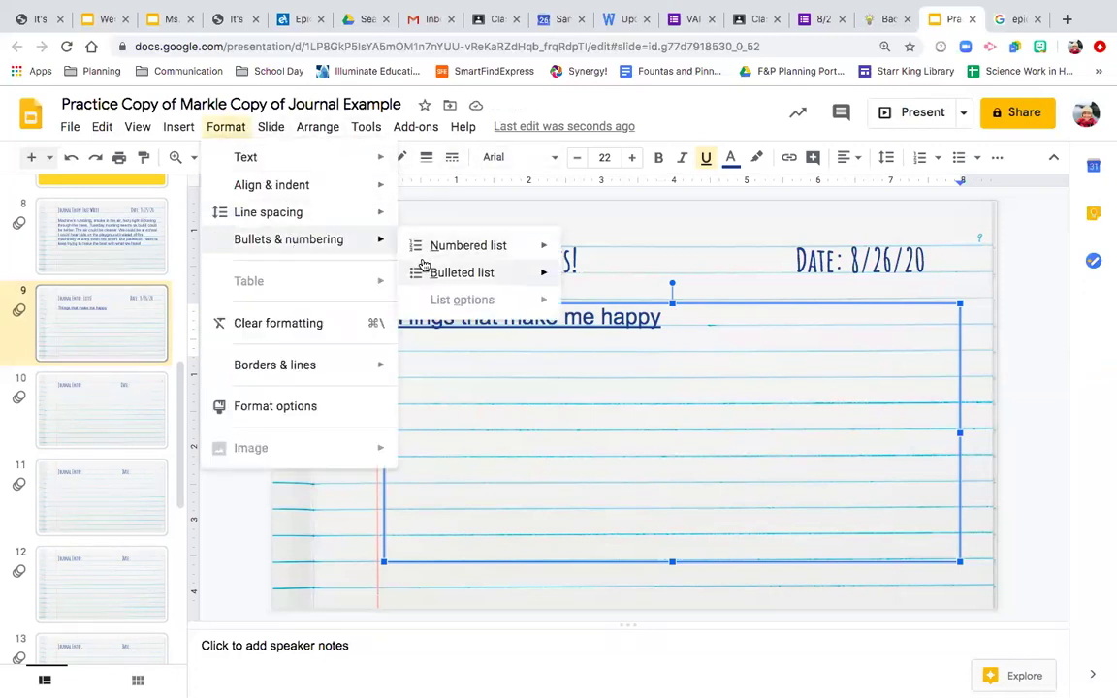
mouse_move(445, 271)
left_click(596, 318)
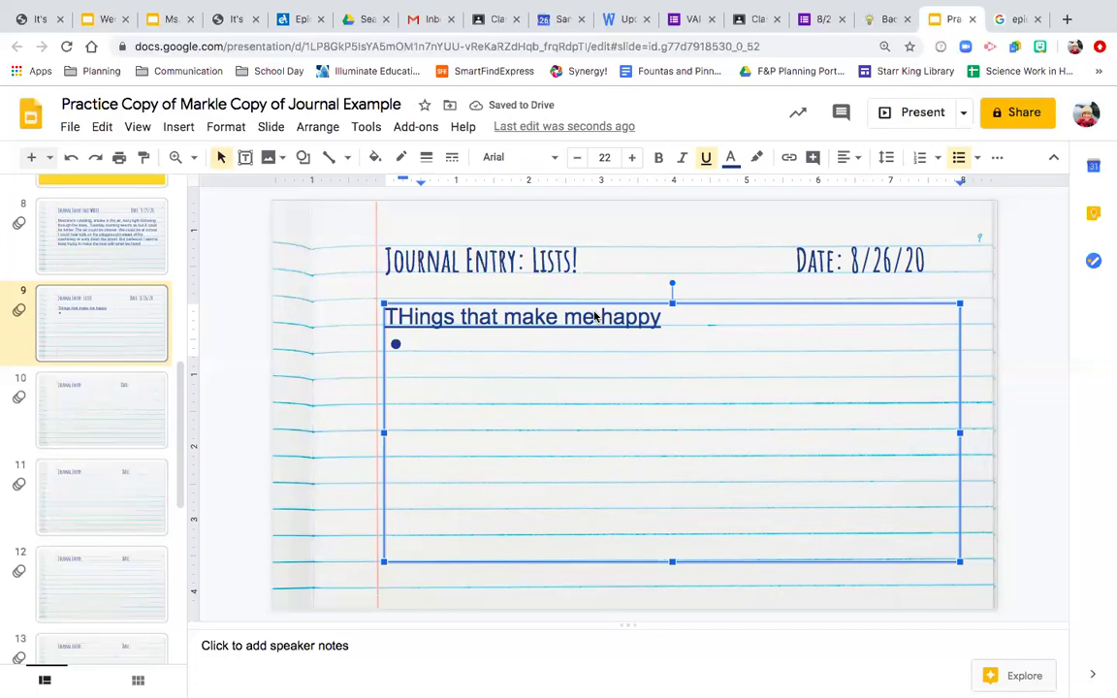
type("My nephews")
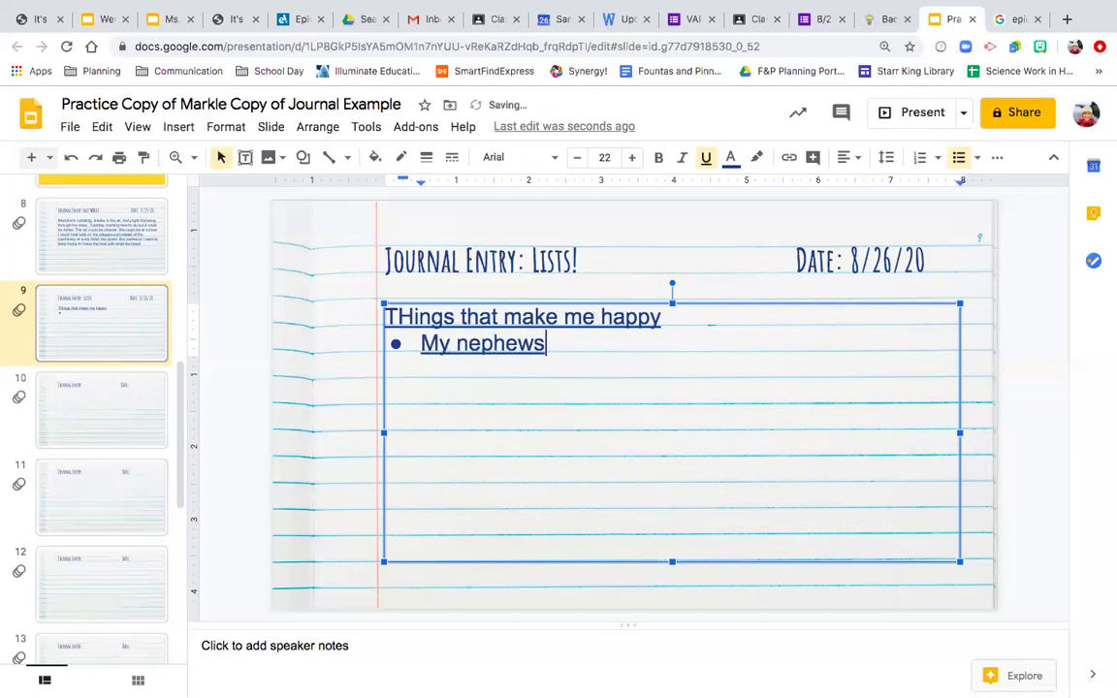
key("Return")
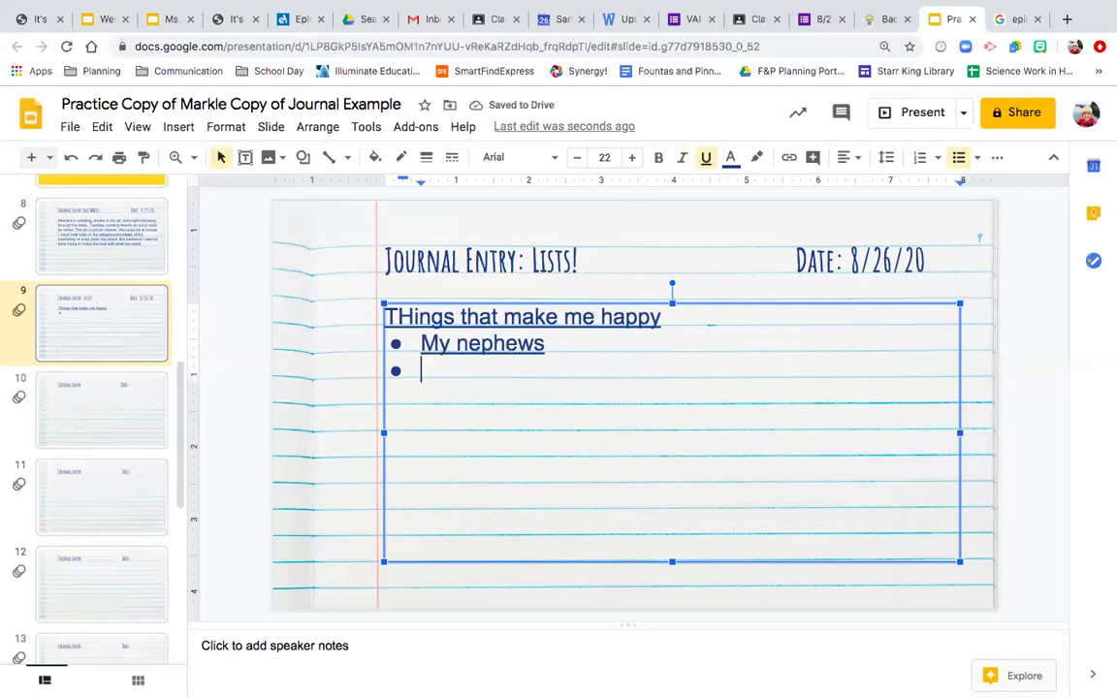
type("trail")
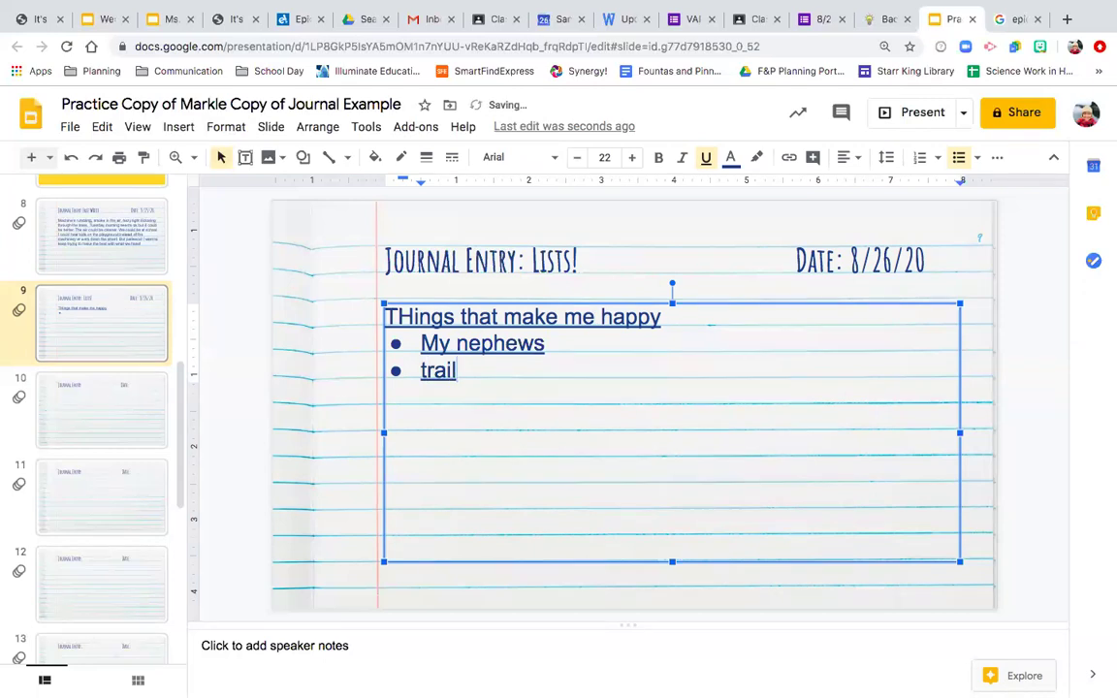
type("running")
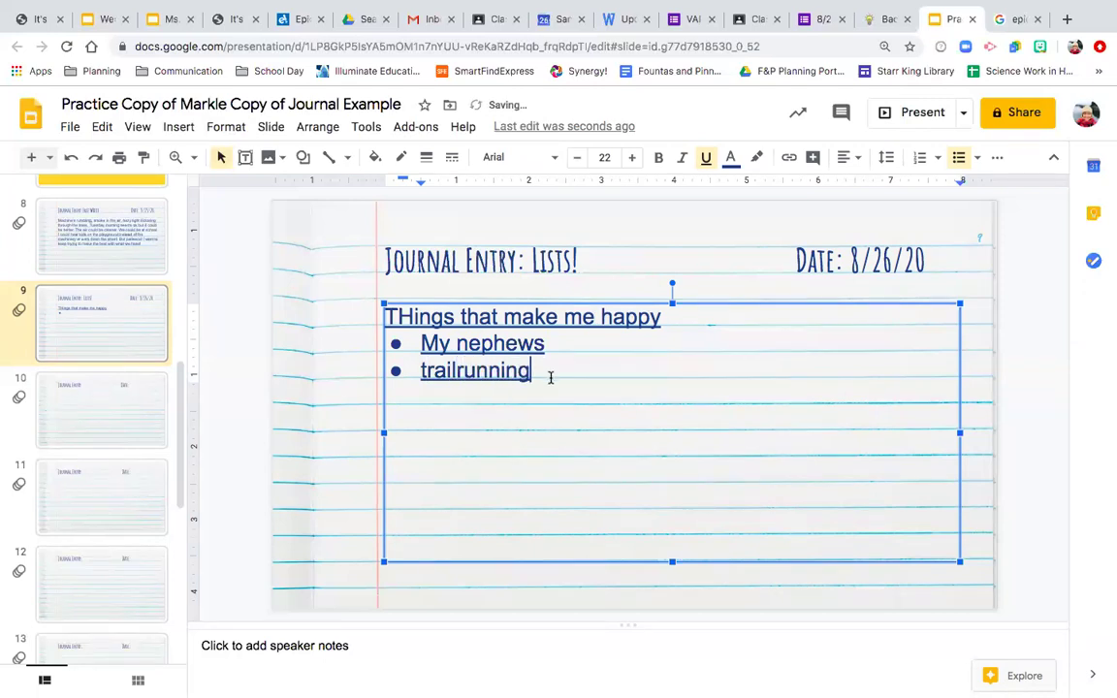
Remove the underline from the bullet items and add 'swimming on a hot day'.
left_click_drag(538, 375, 397, 351)
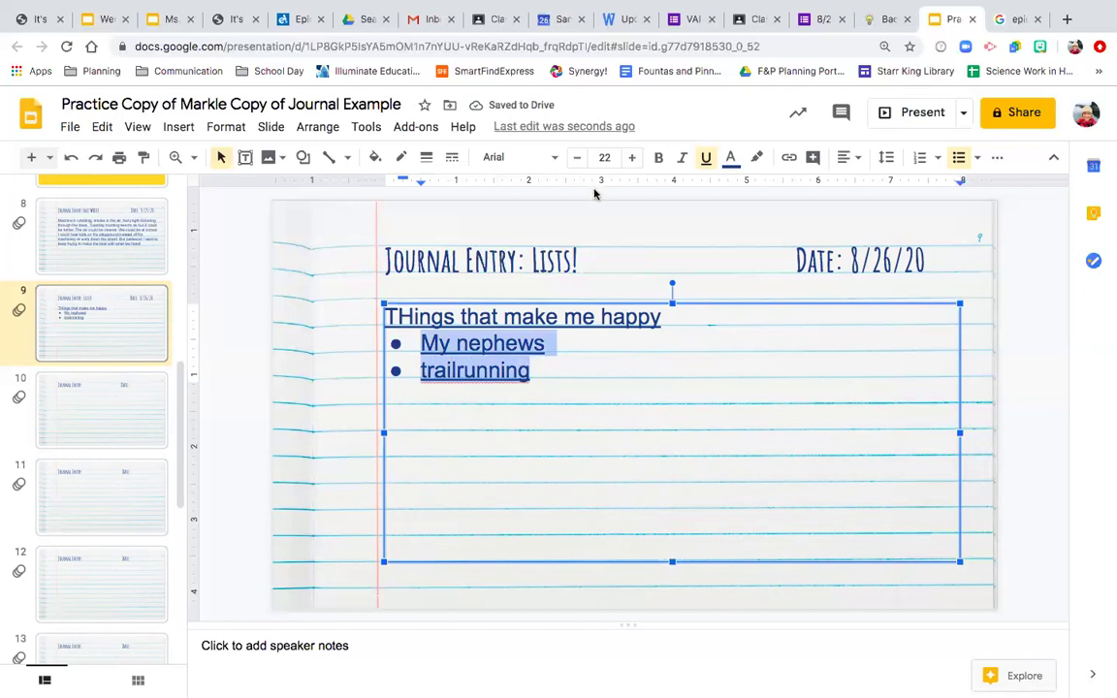
left_click(706, 158)
left_click(541, 369)
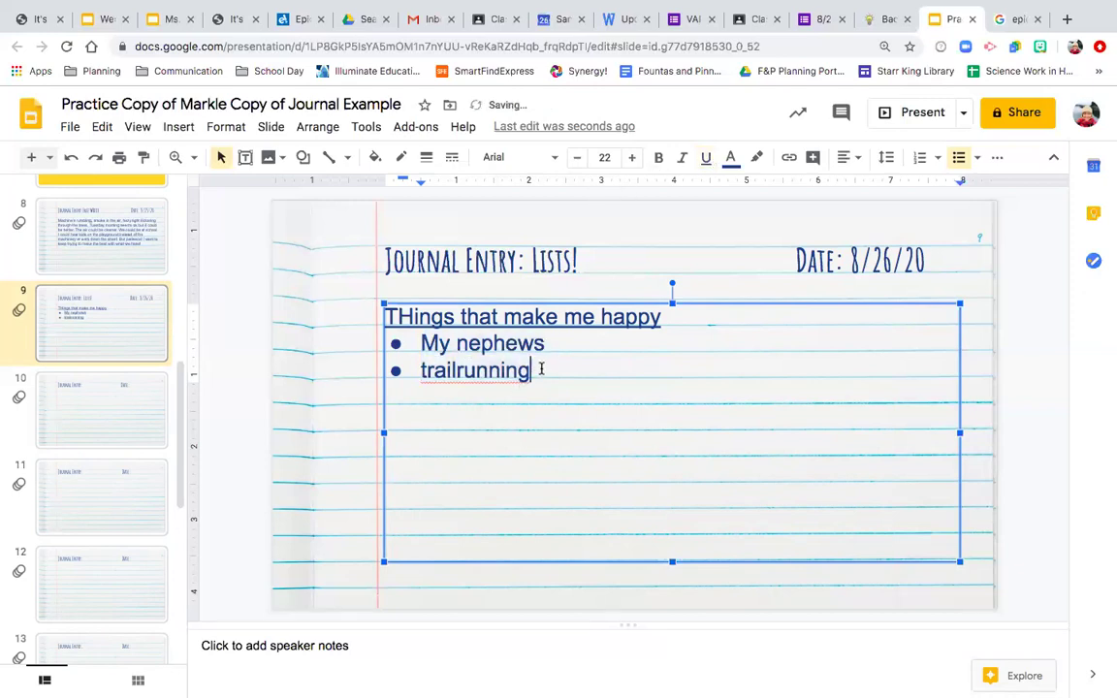
key("Return")
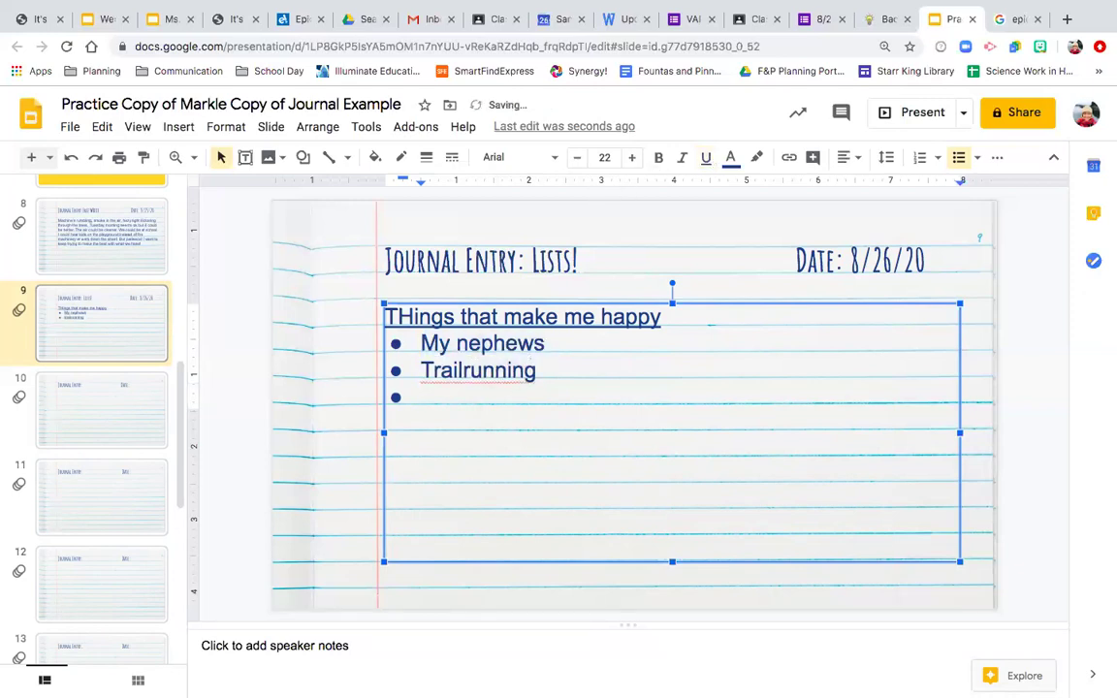
type("swimming on a h")
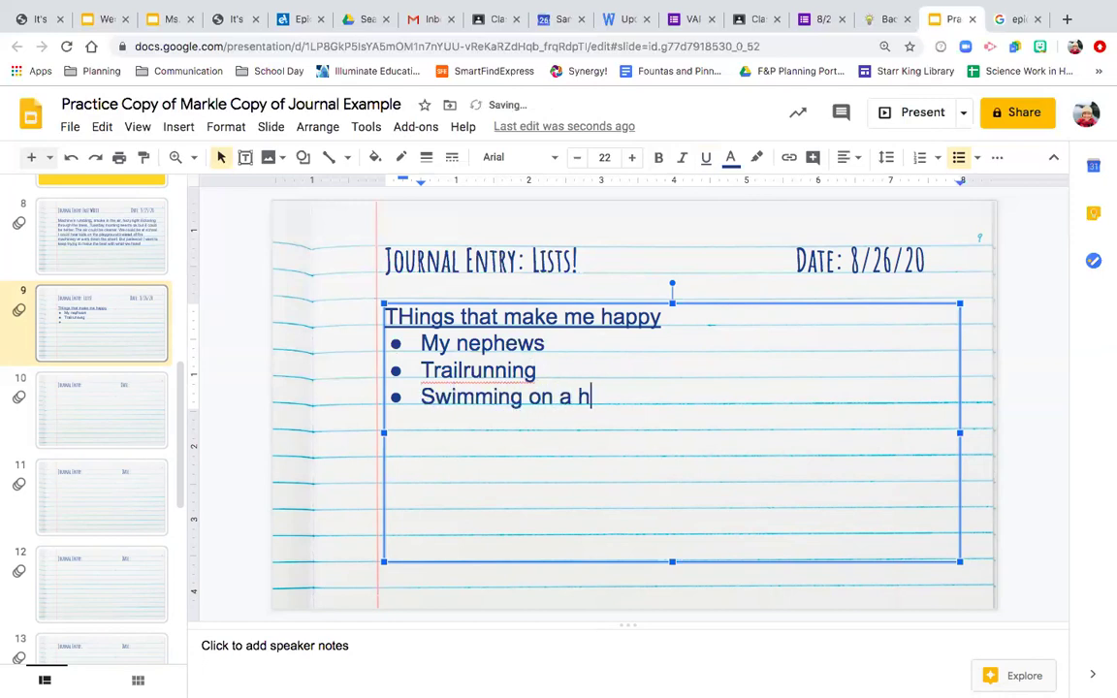
type("ot day")
Add bullets 'christmas morning', 'laughing with friends', a cuddling item, 'getting into a good book', 'laundry being folded'.
key("Return")
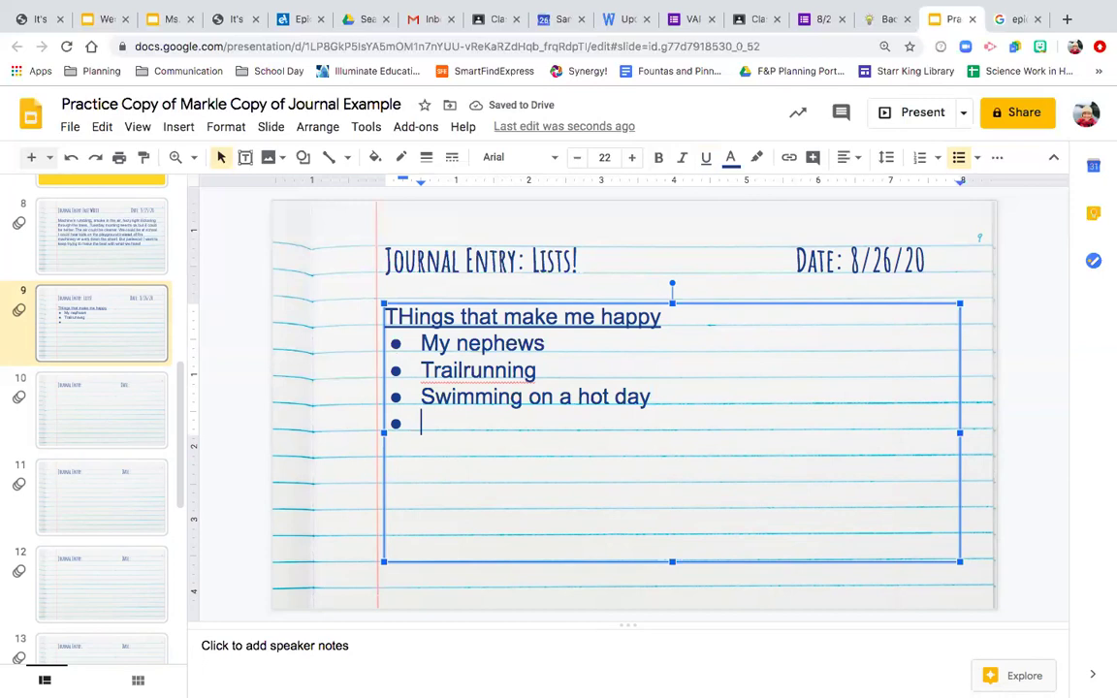
type("christmas morning")
key("Return")
type("laughing with friends")
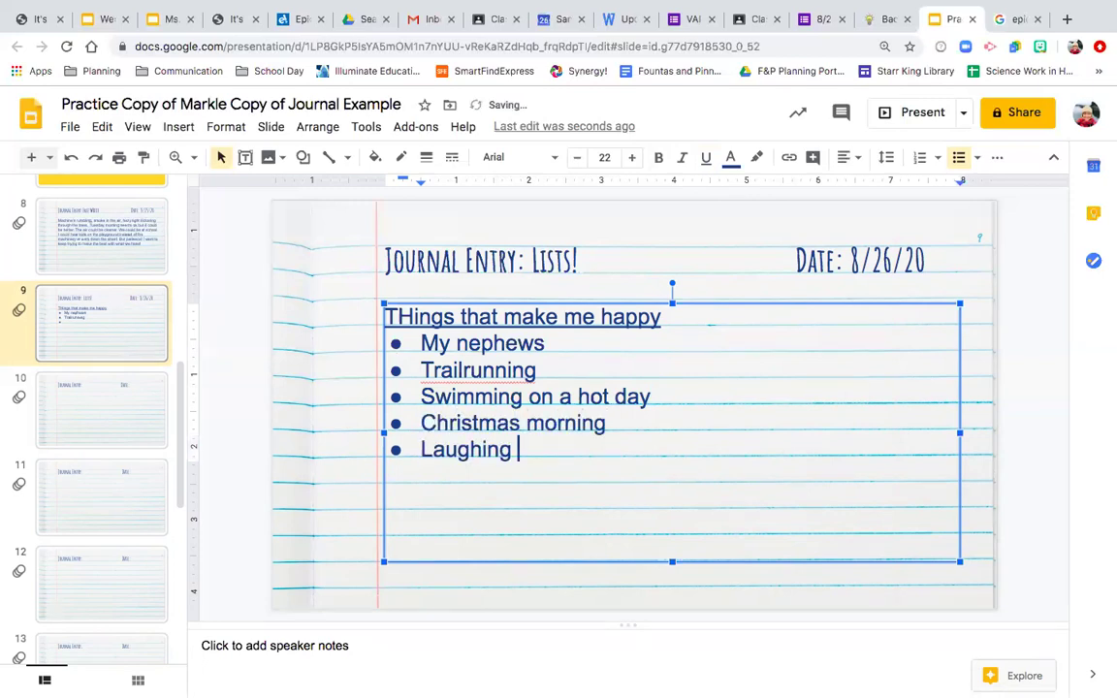
key("Return")
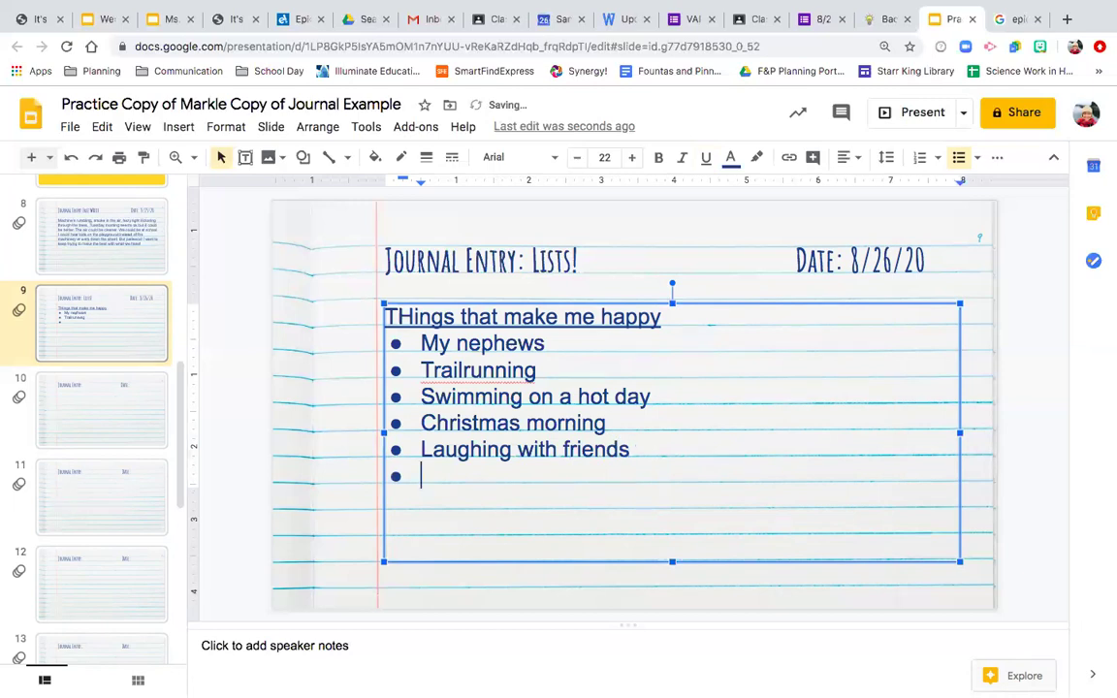
type("cuddling wi")
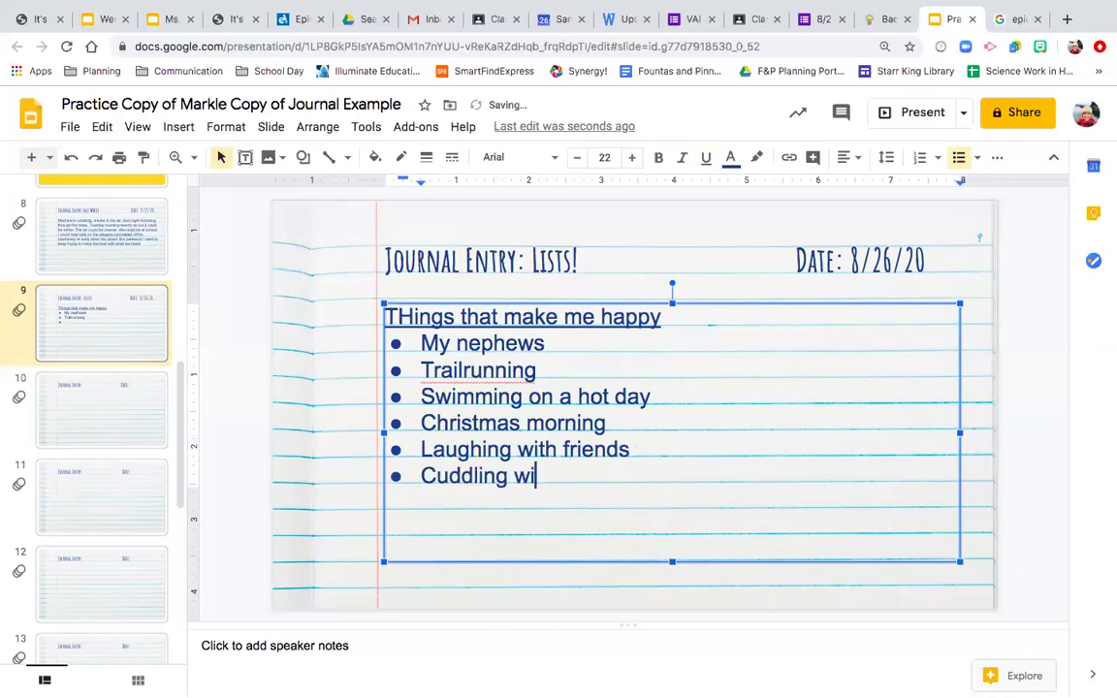
type("th luca")
key("Return")
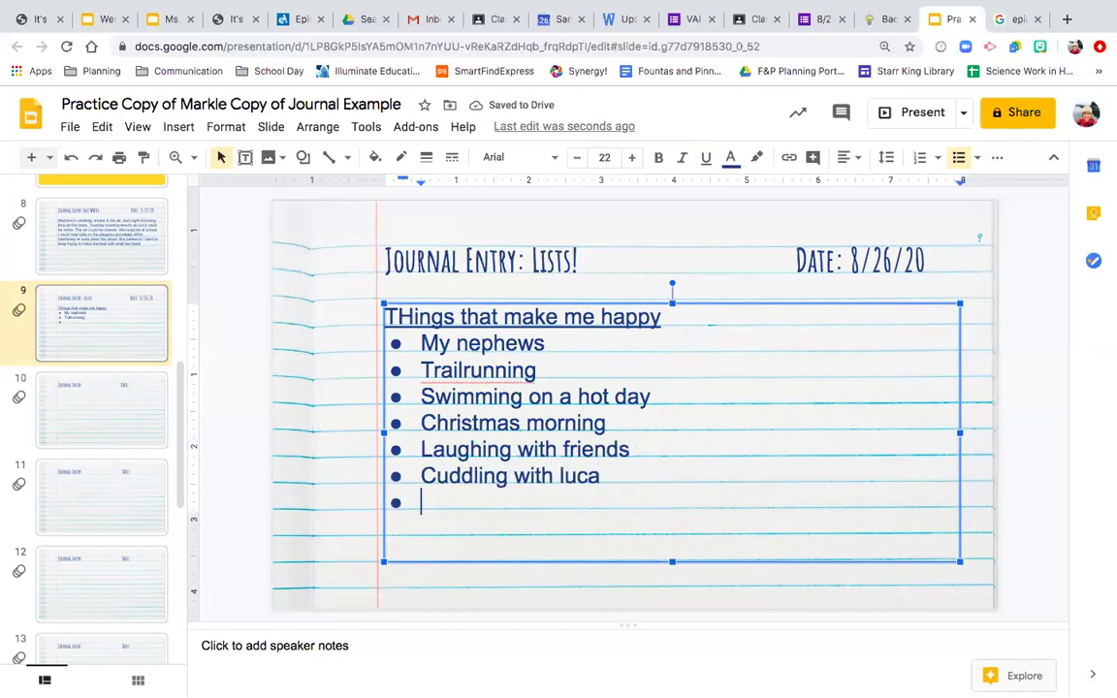
type("getting ")
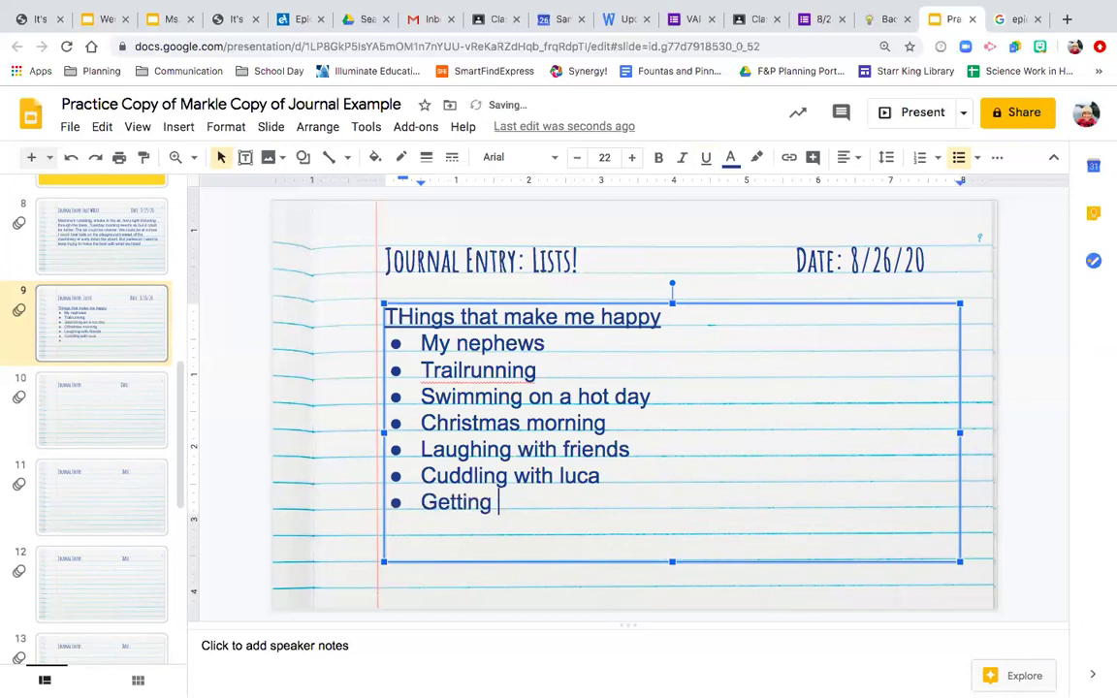
type("into a go")
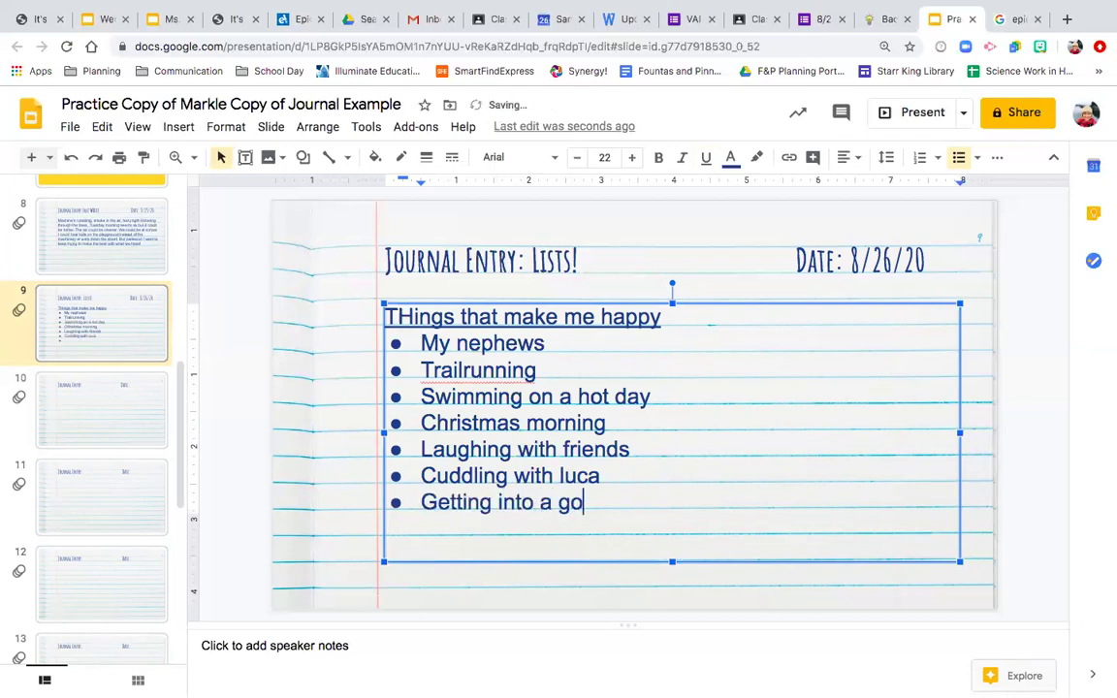
type("od book")
key("Return")
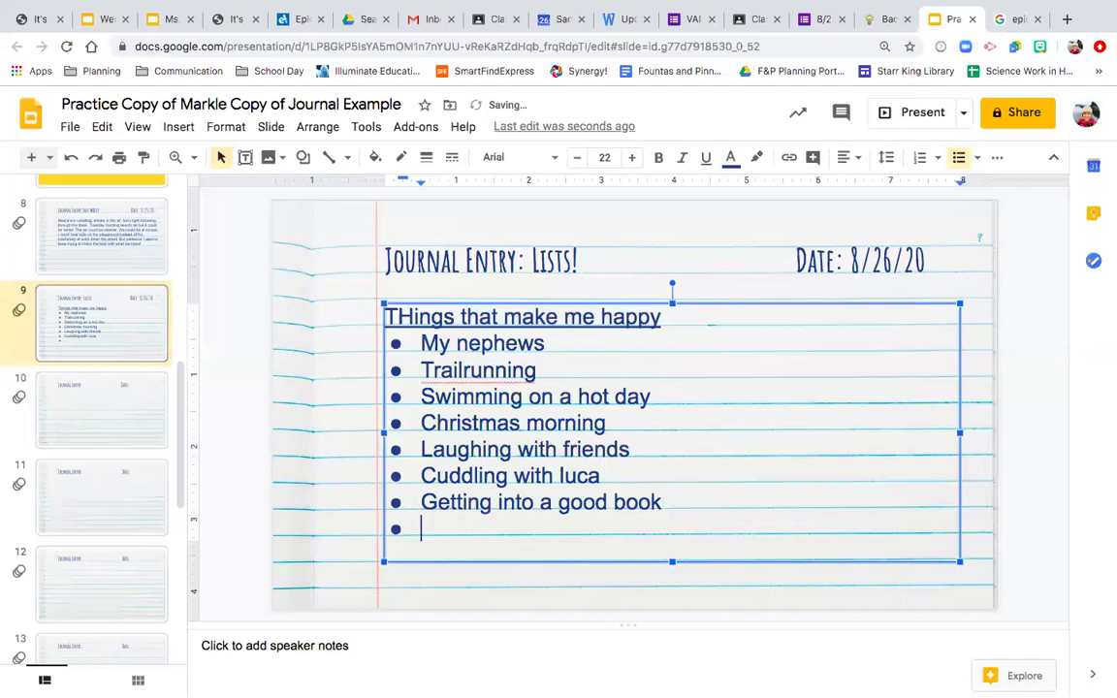
type("laundry being folded")
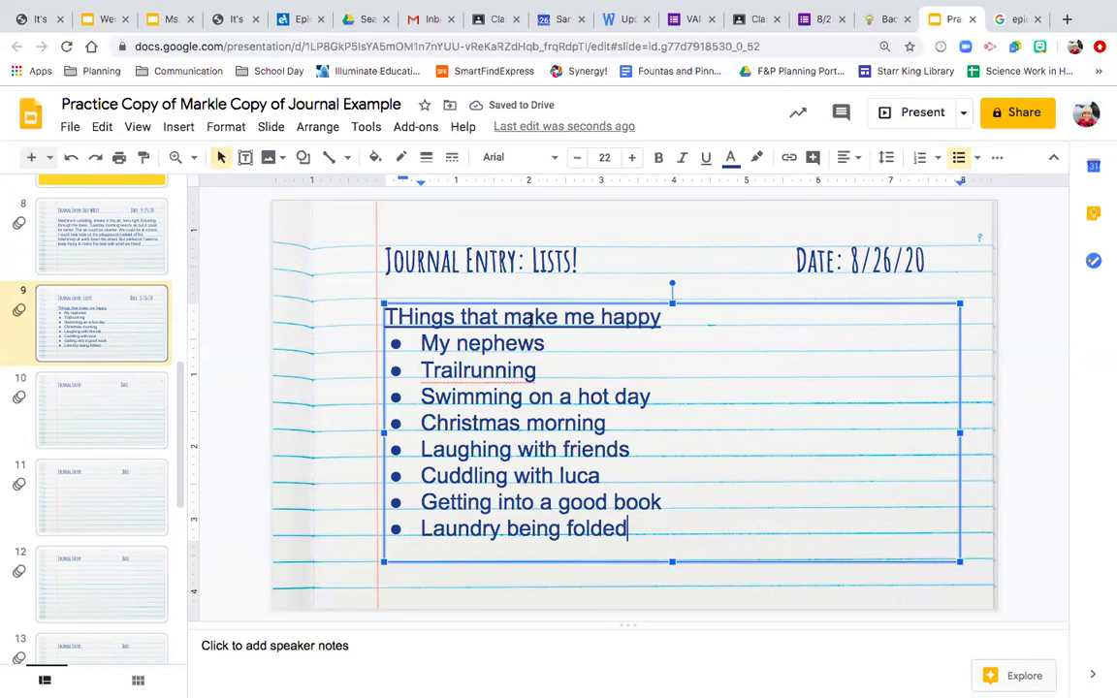
Move the list box up, stretch it to the slide bottom, and add 'Teaching my students'.
left_click_drag(526, 303, 525, 280)
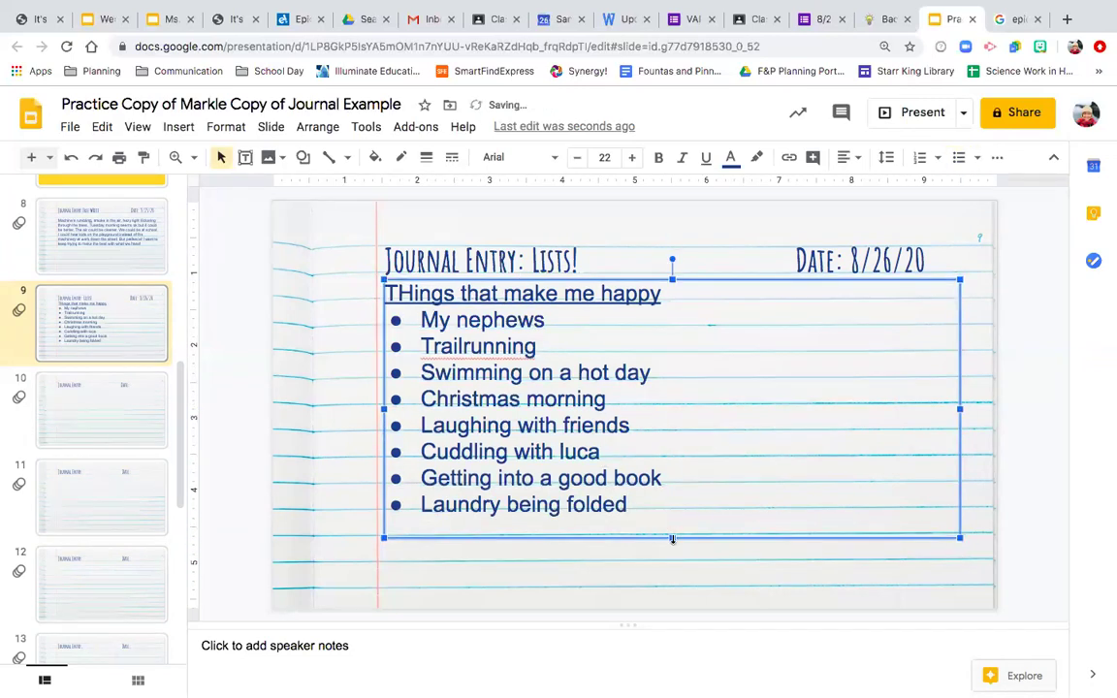
left_click(632, 505)
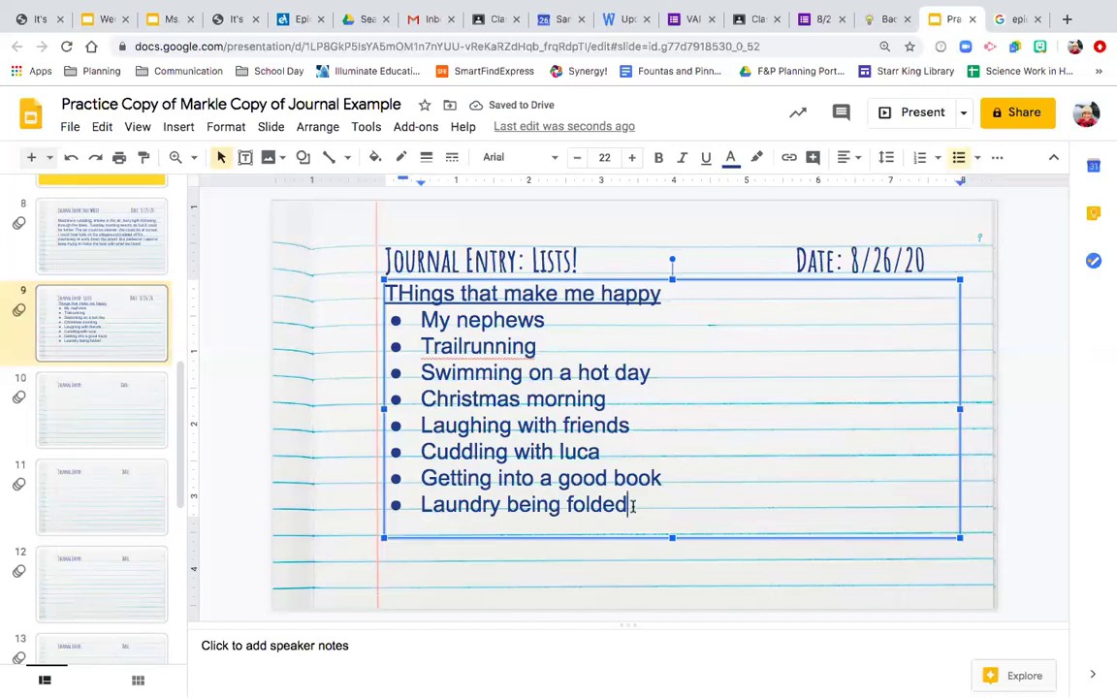
key("Return")
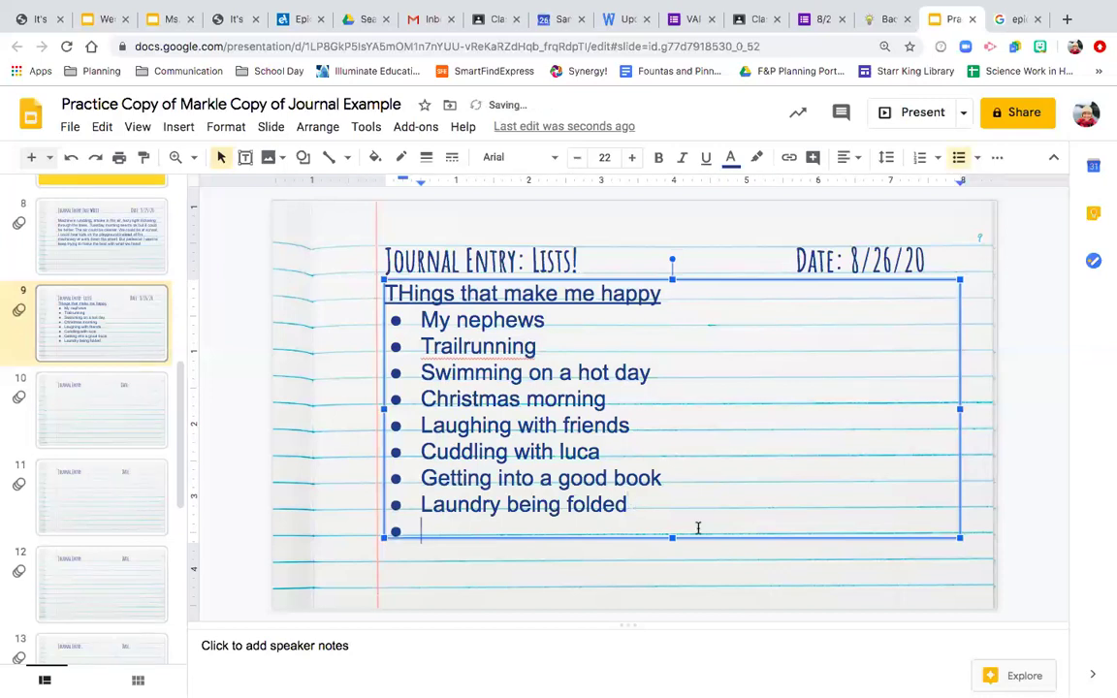
left_click_drag(671, 536, 676, 619)
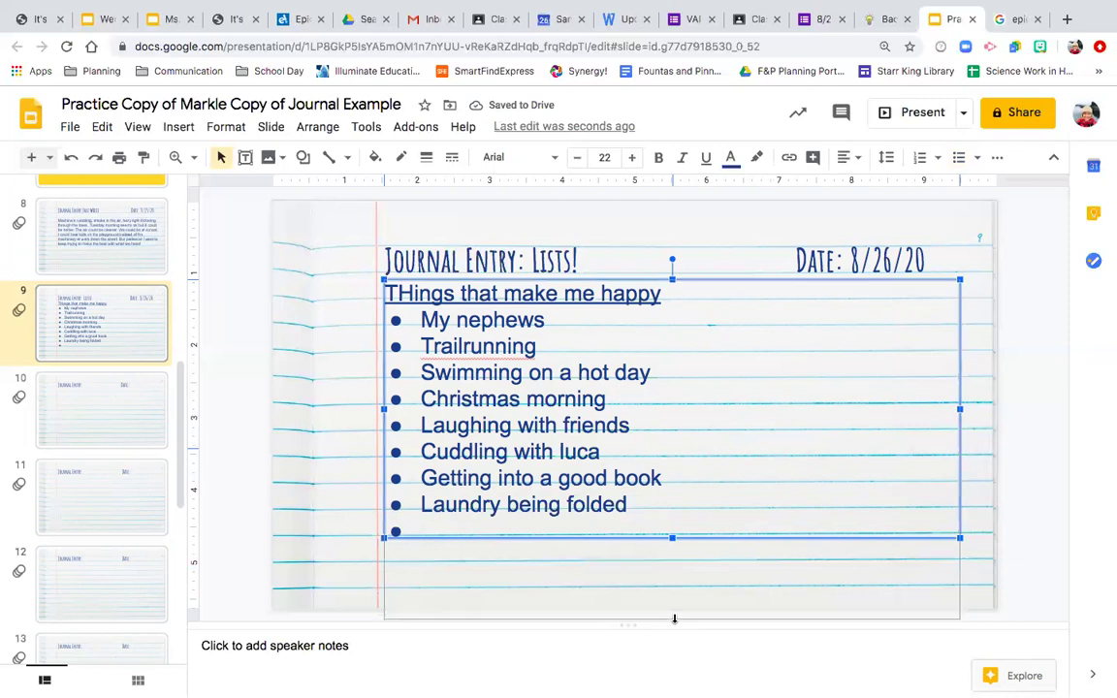
left_click_drag(675, 619, 674, 618)
left_click(419, 531)
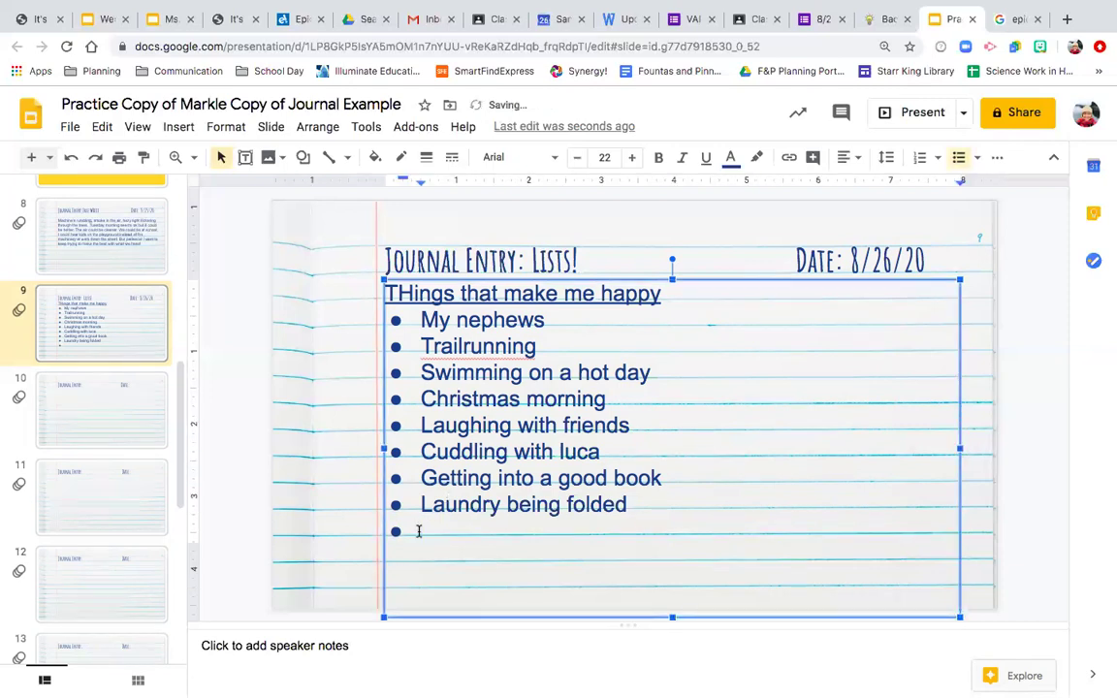
type("Teaching my ")
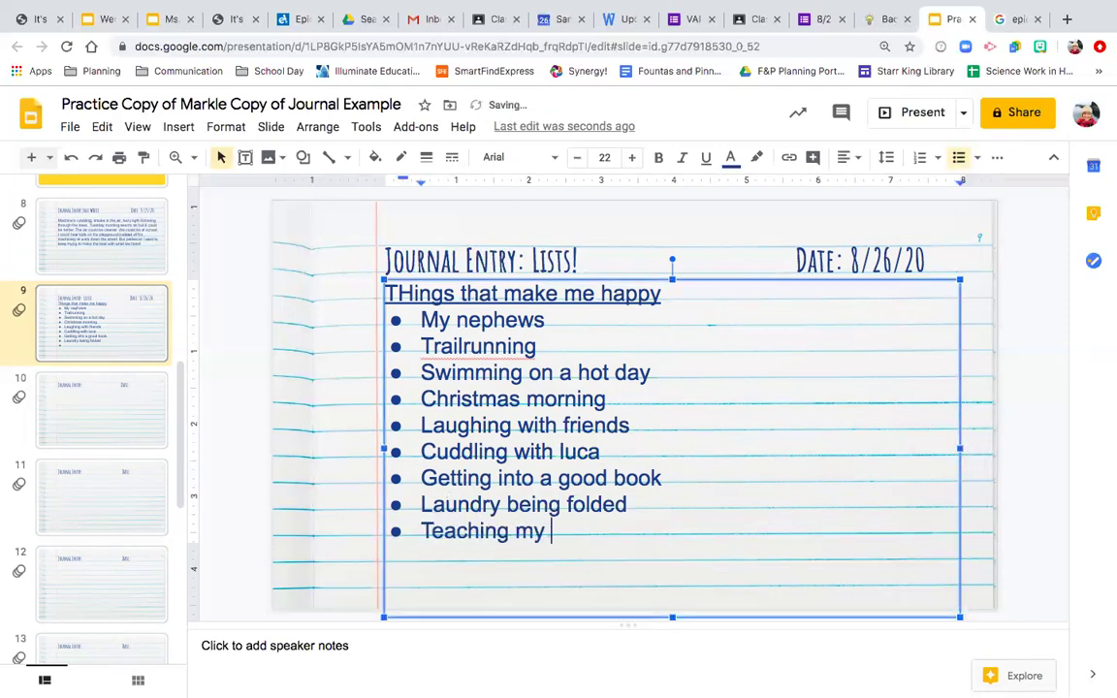
type("students")
Add bullets 'Going on fun trips', 'camping' and 'sunny days', then enlarge the box to fit.
key("Return")
type("Going o")
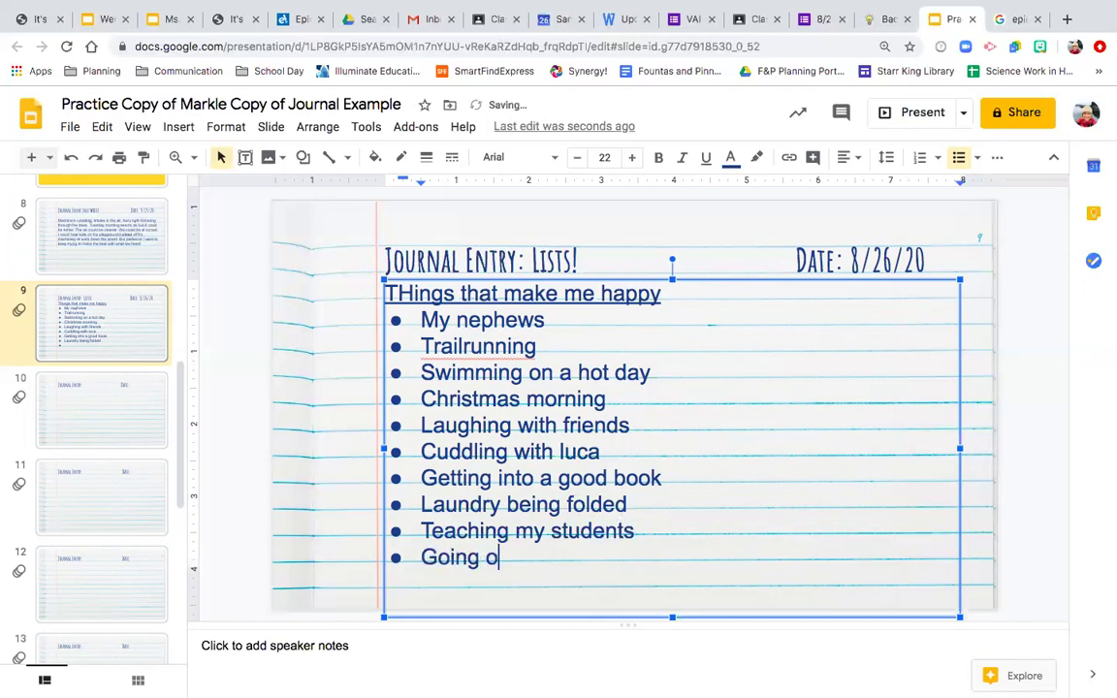
type("n fun trips")
key("Return")
type("camping")
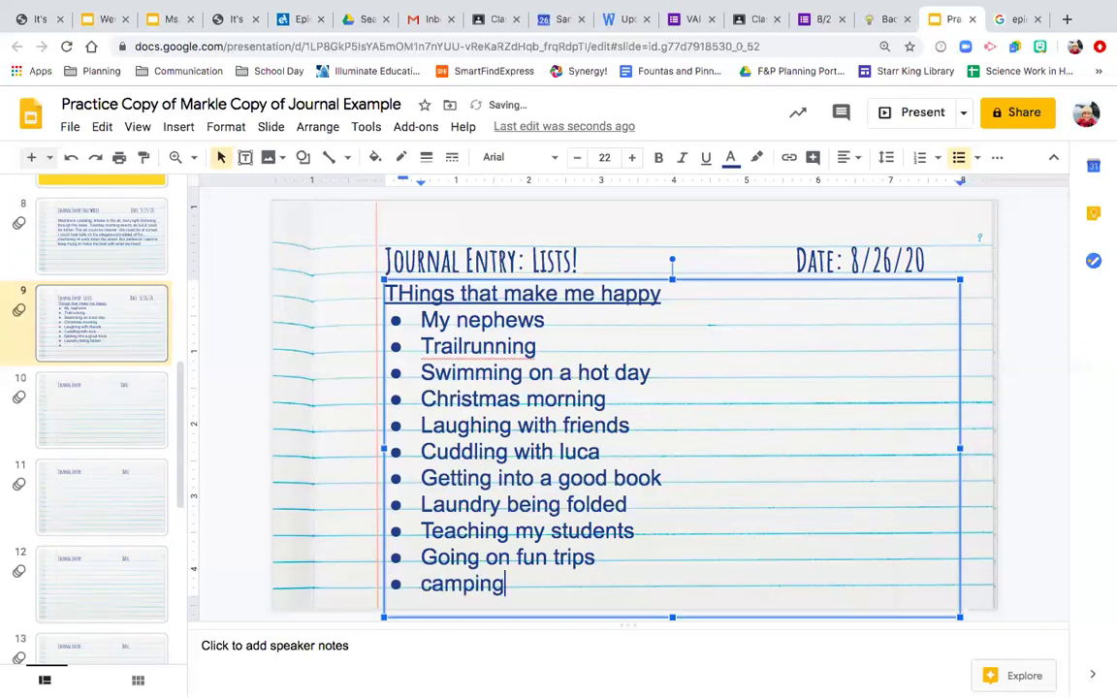
key("Return")
type("sunny days")
key("Return")
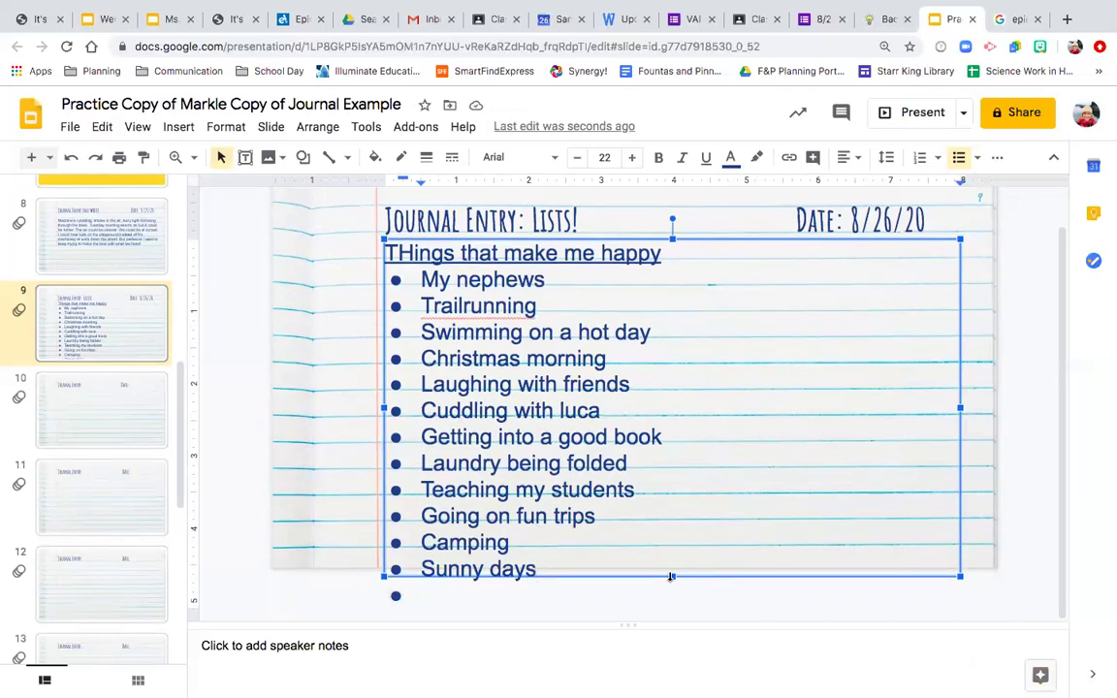
left_click_drag(670, 577, 670, 609)
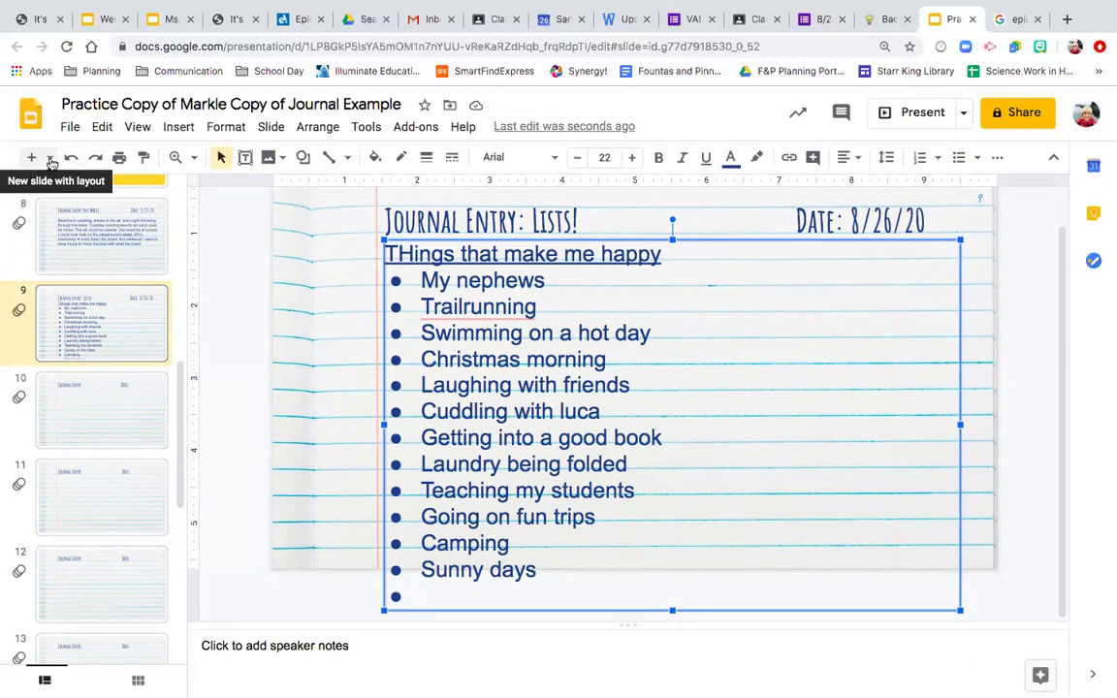
Insert slide 10 with the Blank layout from the New slide dropdown.
left_click(50, 159)
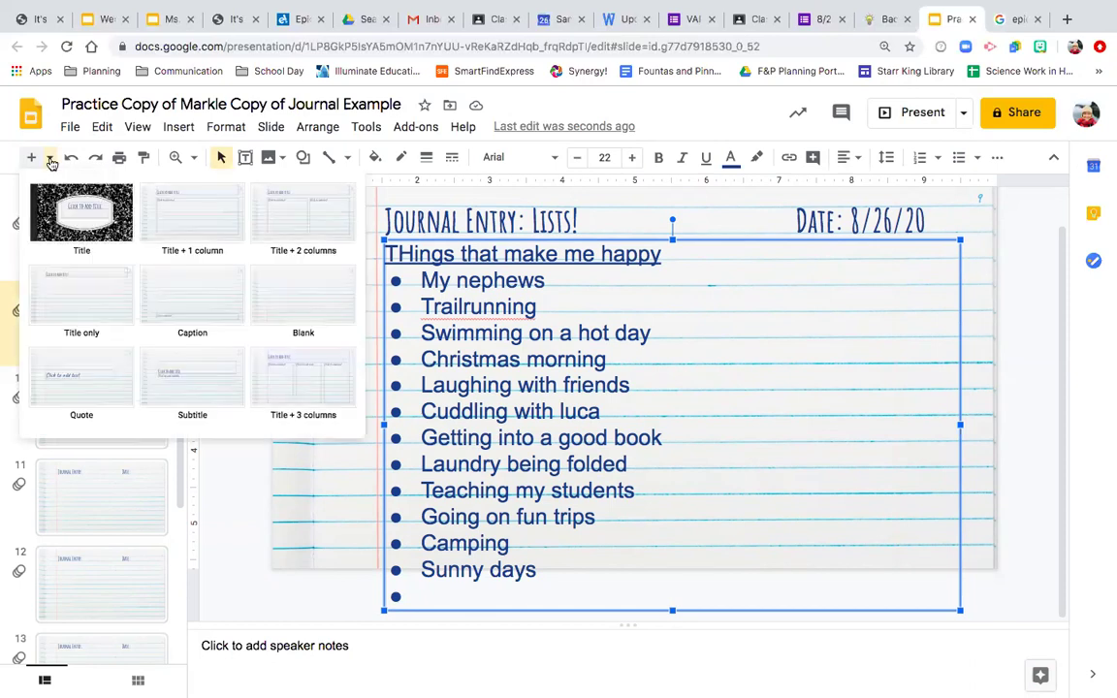
left_click(312, 317)
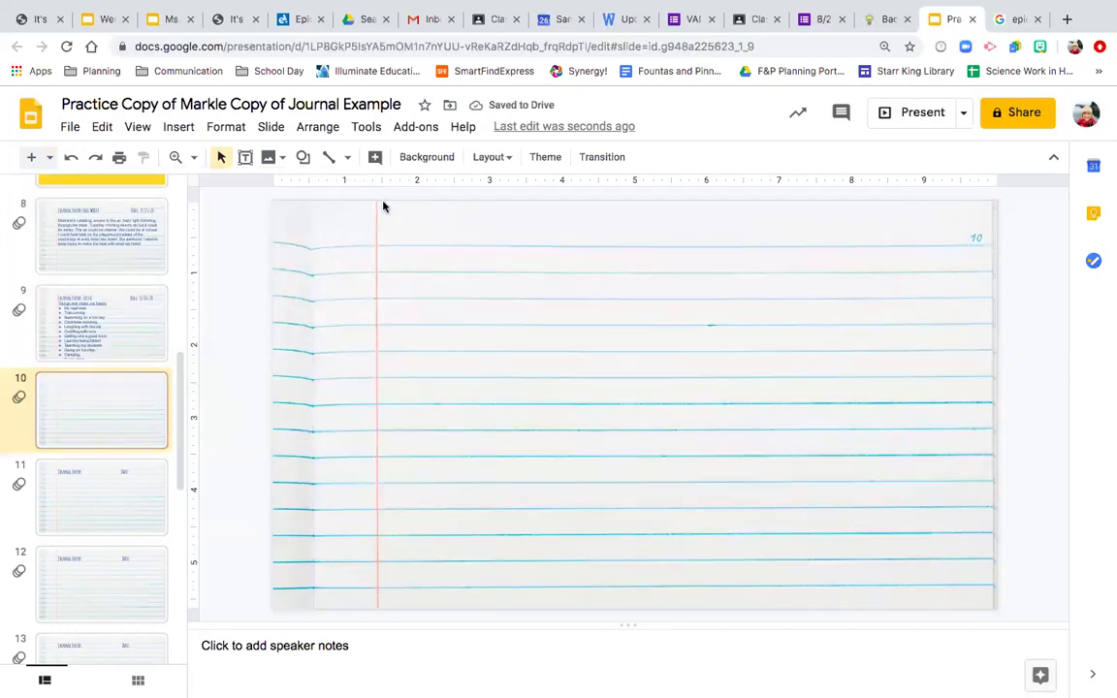
left_click(225, 127)
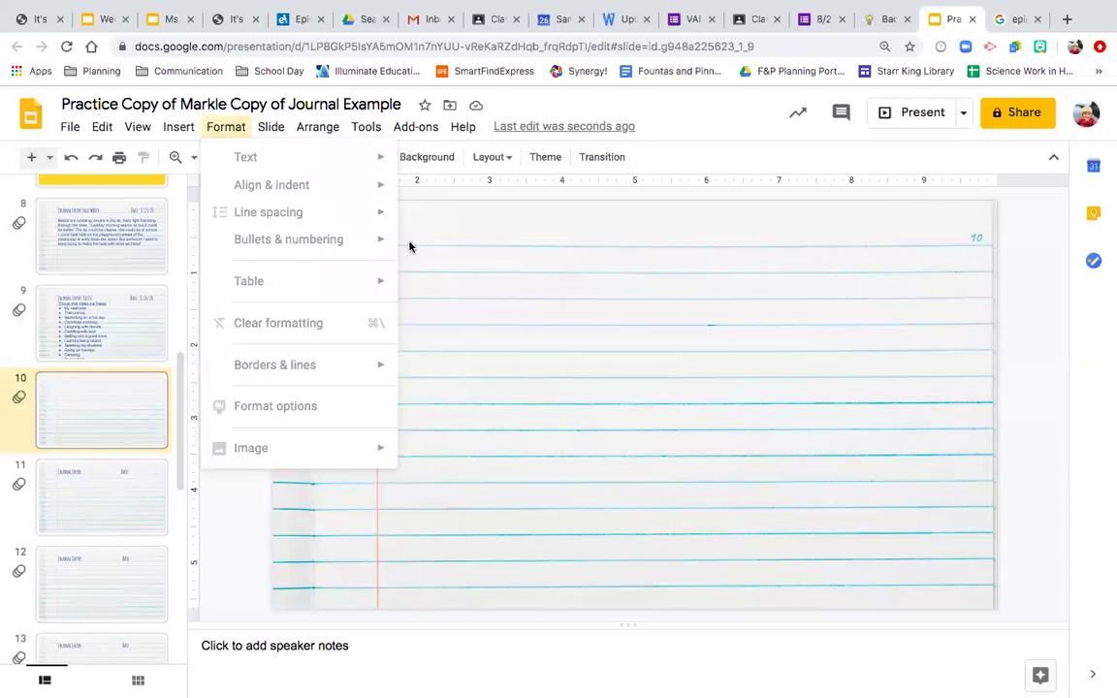
left_click(262, 143)
left_click(191, 132)
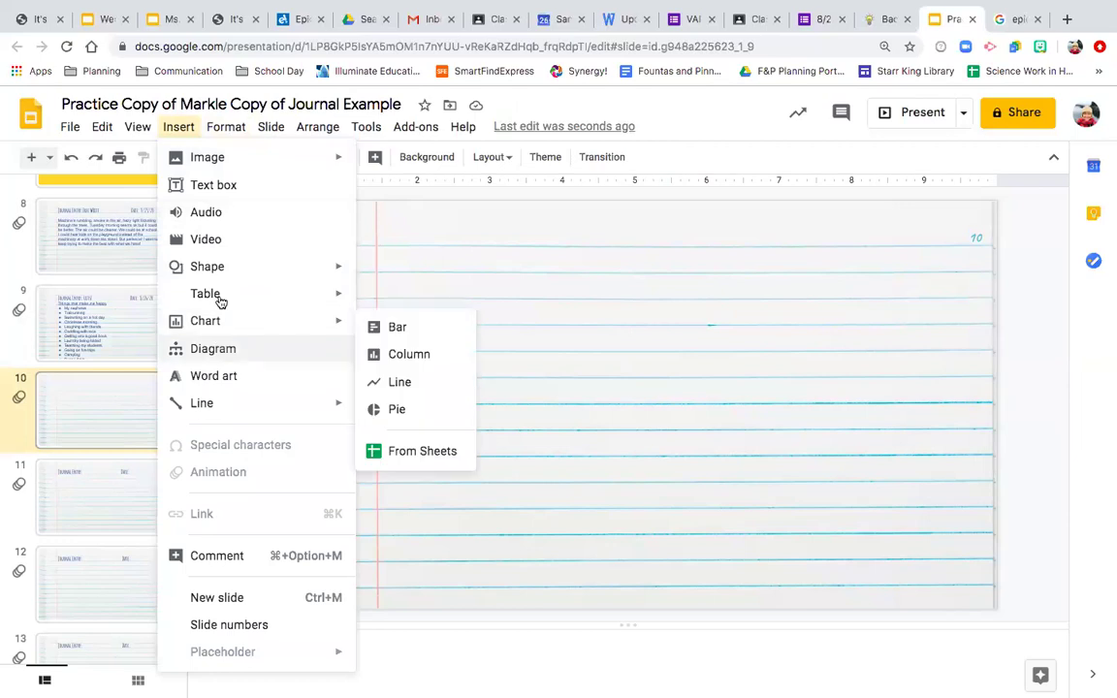
Draw a text box across slide 10's lined page and make it a bulleted list.
left_click(217, 183)
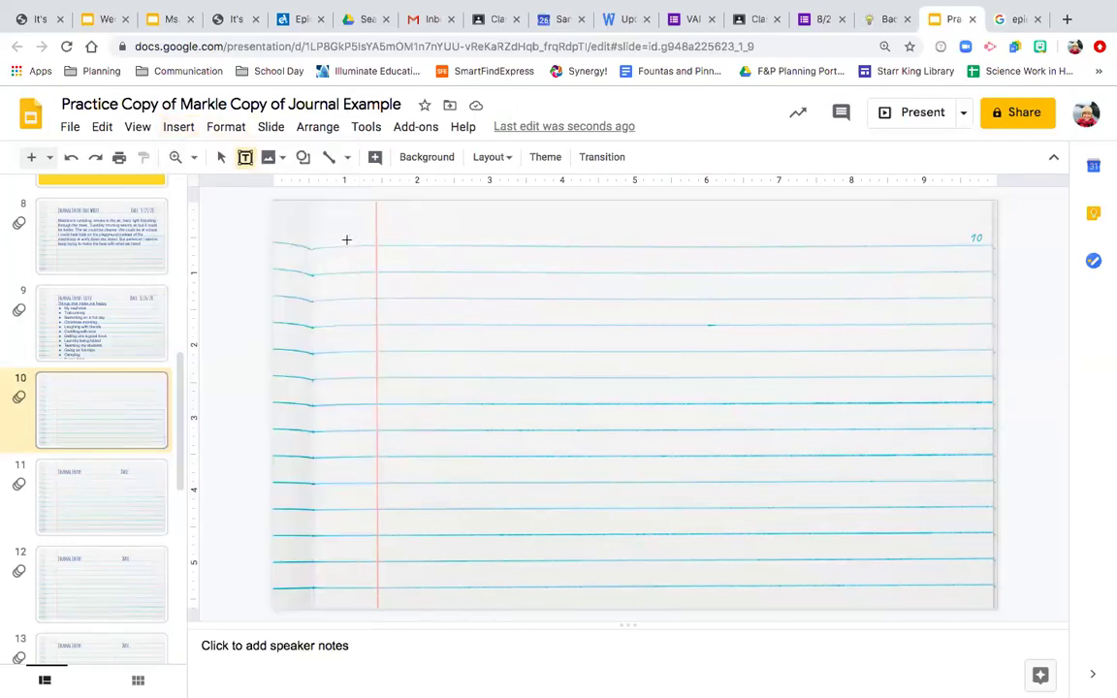
mouse_move(376, 244)
left_mouse_down()
mouse_move(402, 370)
mouse_move(564, 560)
mouse_move(722, 615)
left_mouse_up()
mouse_move(930, 604)
left_mouse_down()
mouse_move(895, 566)
mouse_move(959, 589)
left_mouse_up()
left_click(226, 127)
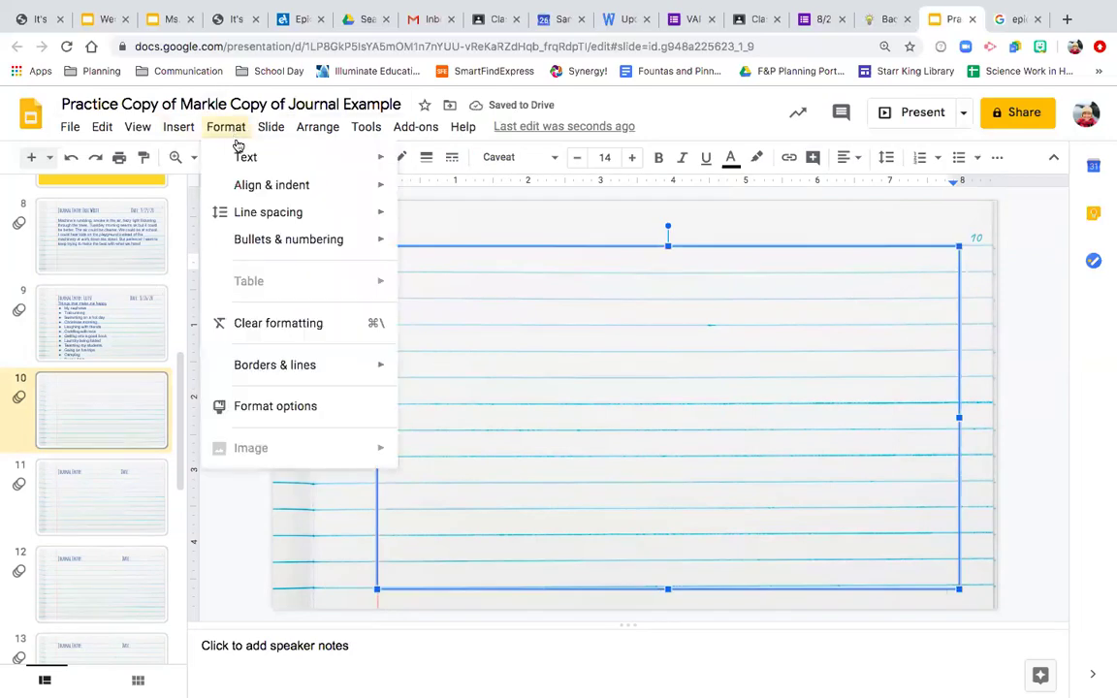
mouse_move(294, 239)
mouse_move(461, 274)
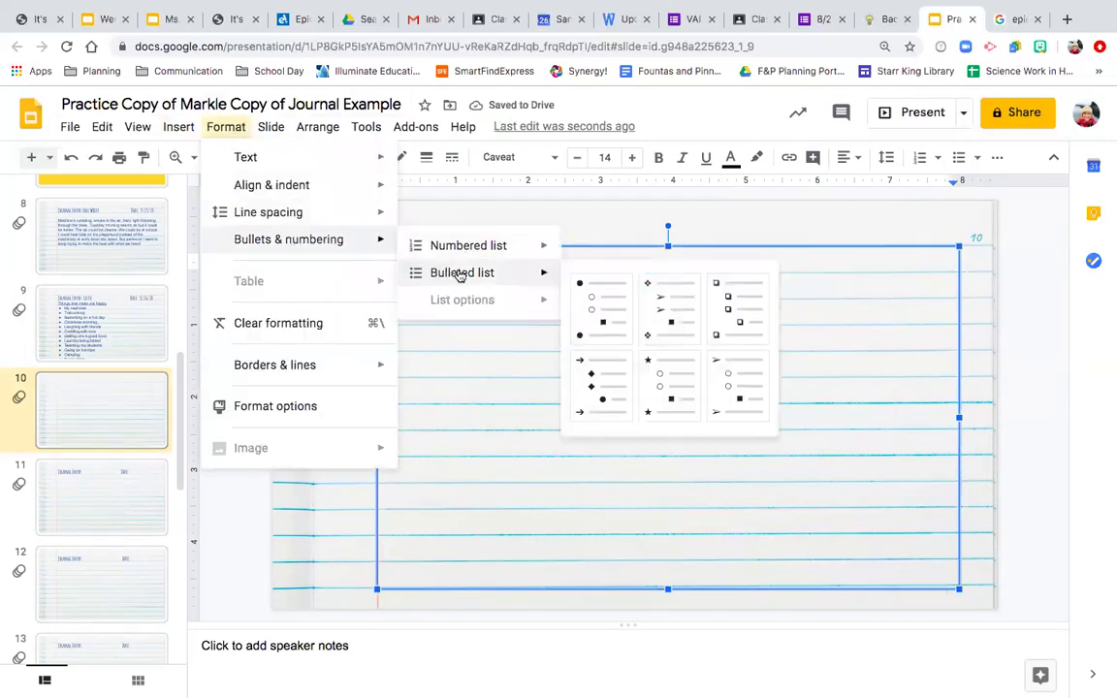
left_click(589, 300)
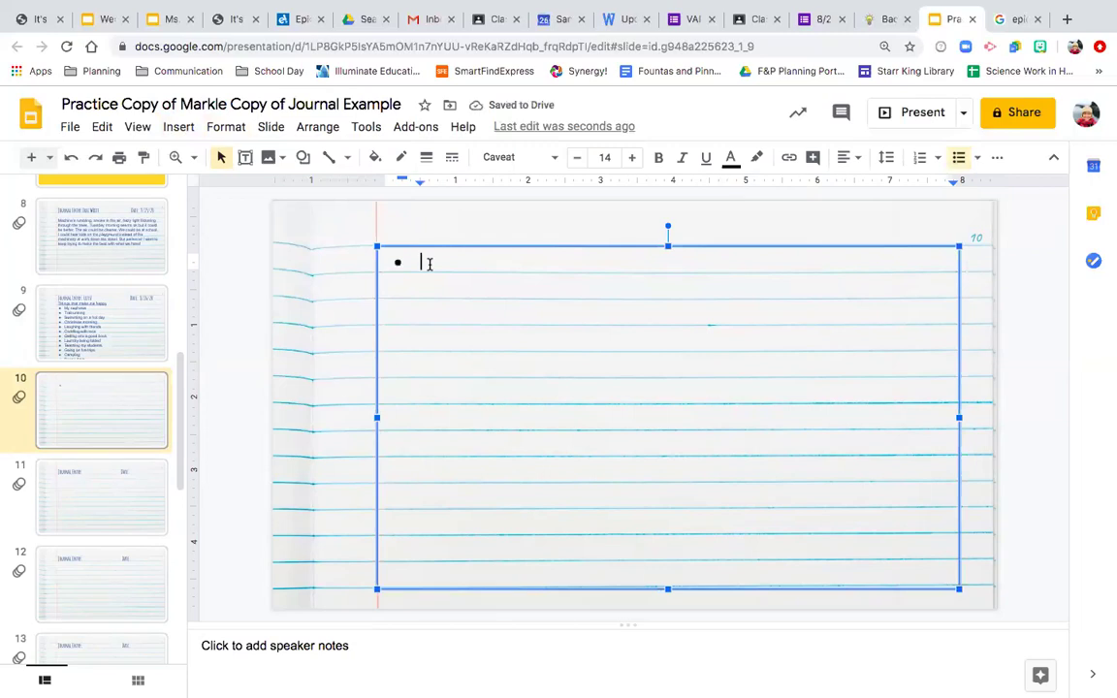
Type the bullet 'Sailing in the Fall', then the unbulleted heading 'Things that annoy me'.
type("Sailing in the")
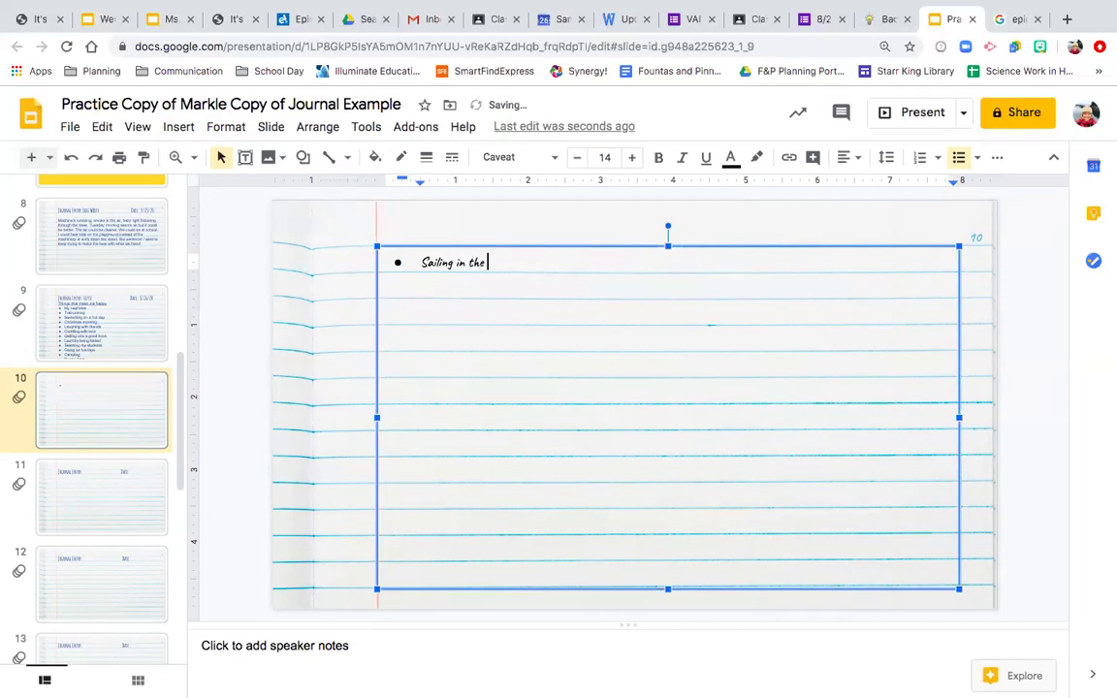
type(" Fall")
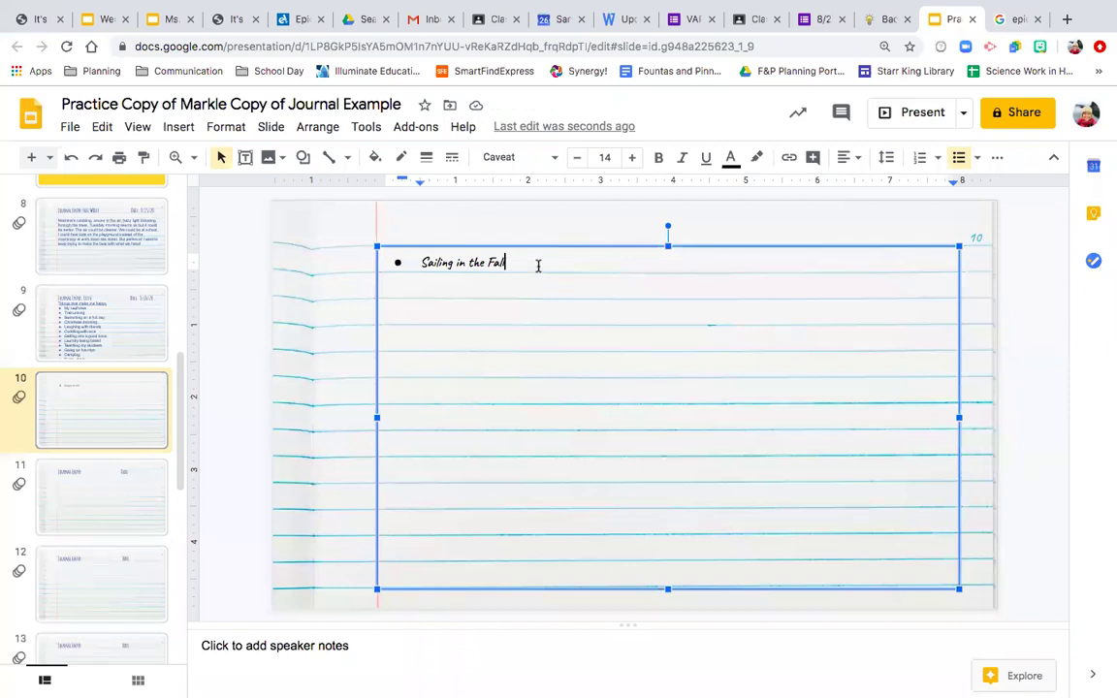
key("Return")
key("BackSpace")
type("Thng")
key("BackSpace")
key("BackSpace")
type("ings that ")
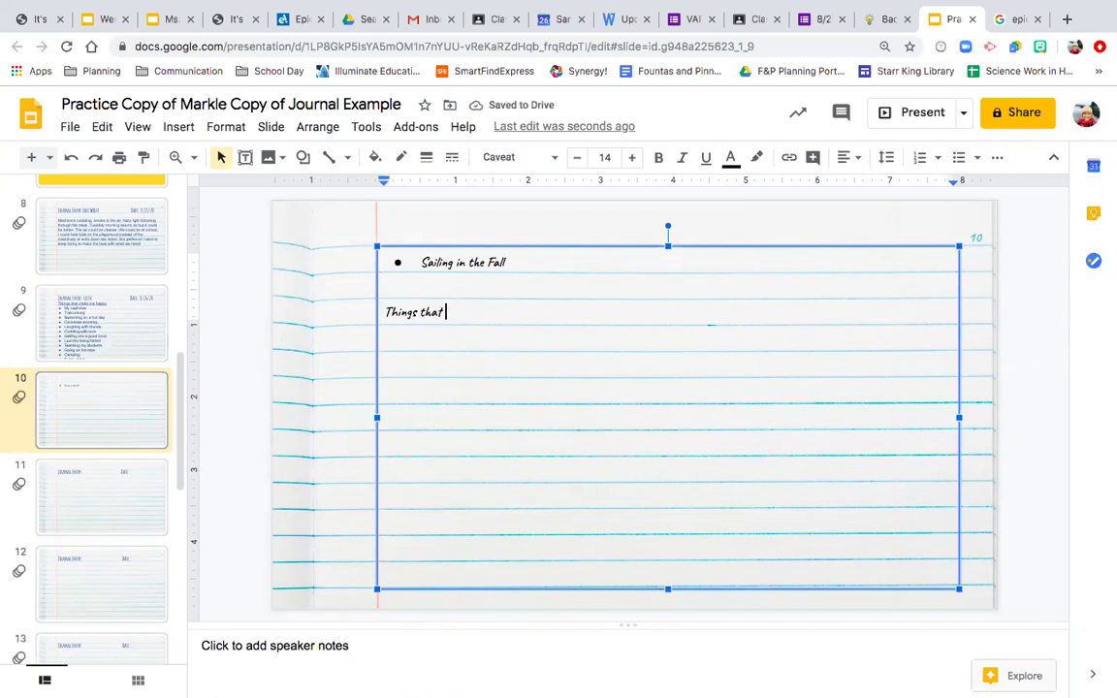
type("annoy me")
Add bulleted annoyances 'Paper cuts', 'Wires getting tangles or clothes hangers' and 'Rude people'.
key("Return")
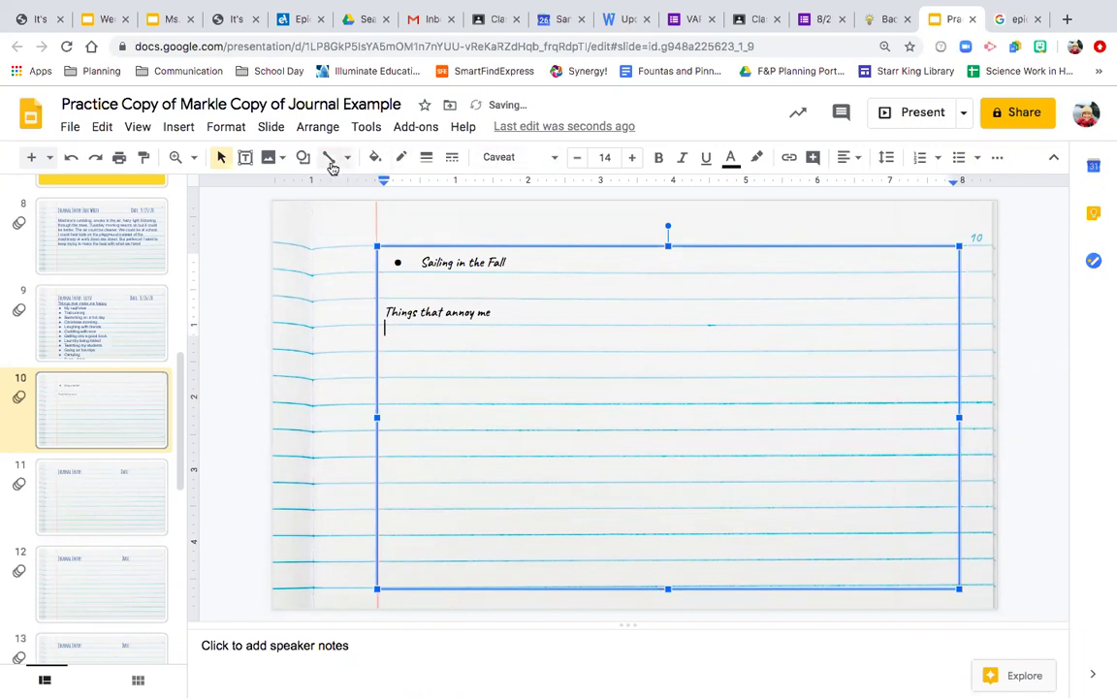
left_click(234, 129)
mouse_move(274, 241)
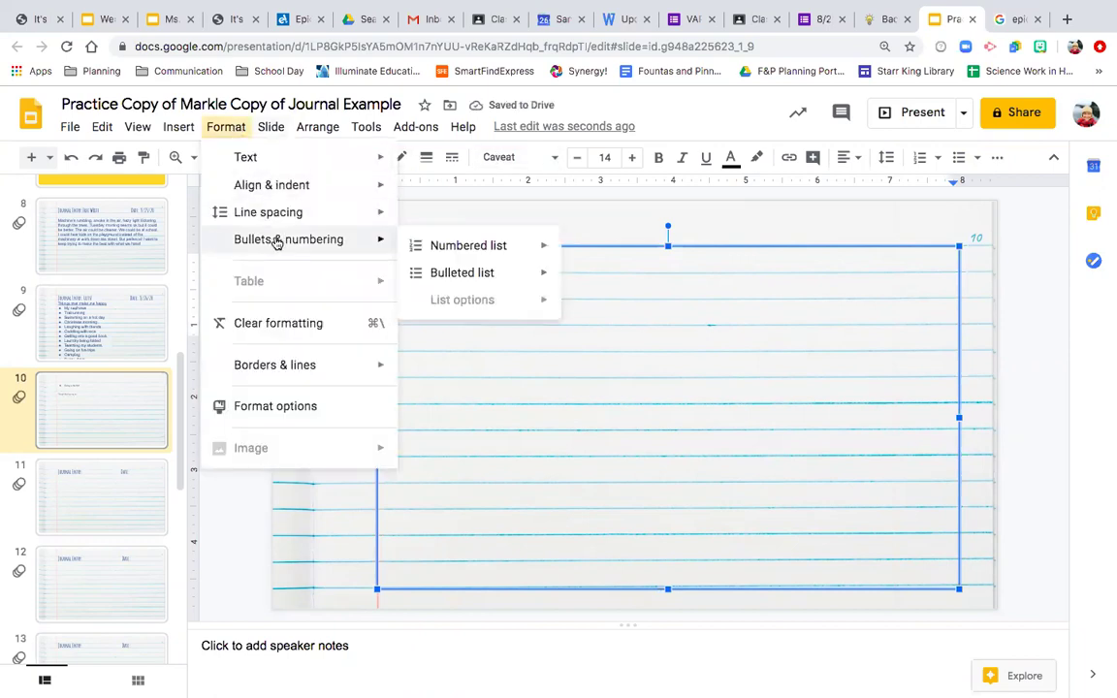
mouse_move(487, 281)
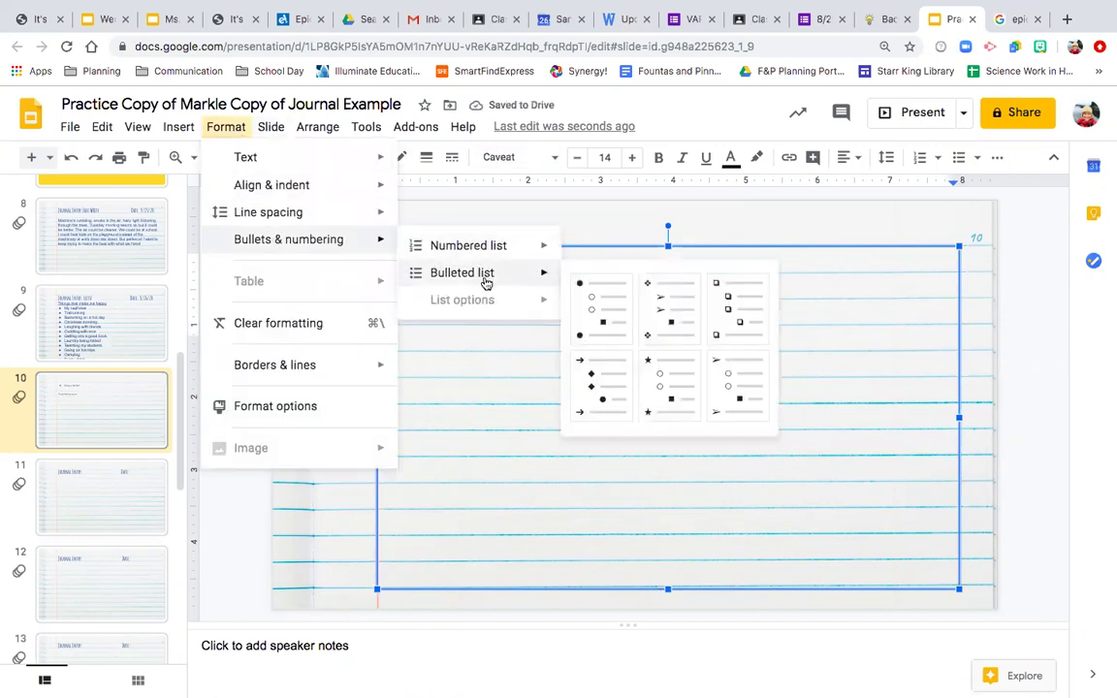
left_click(580, 312)
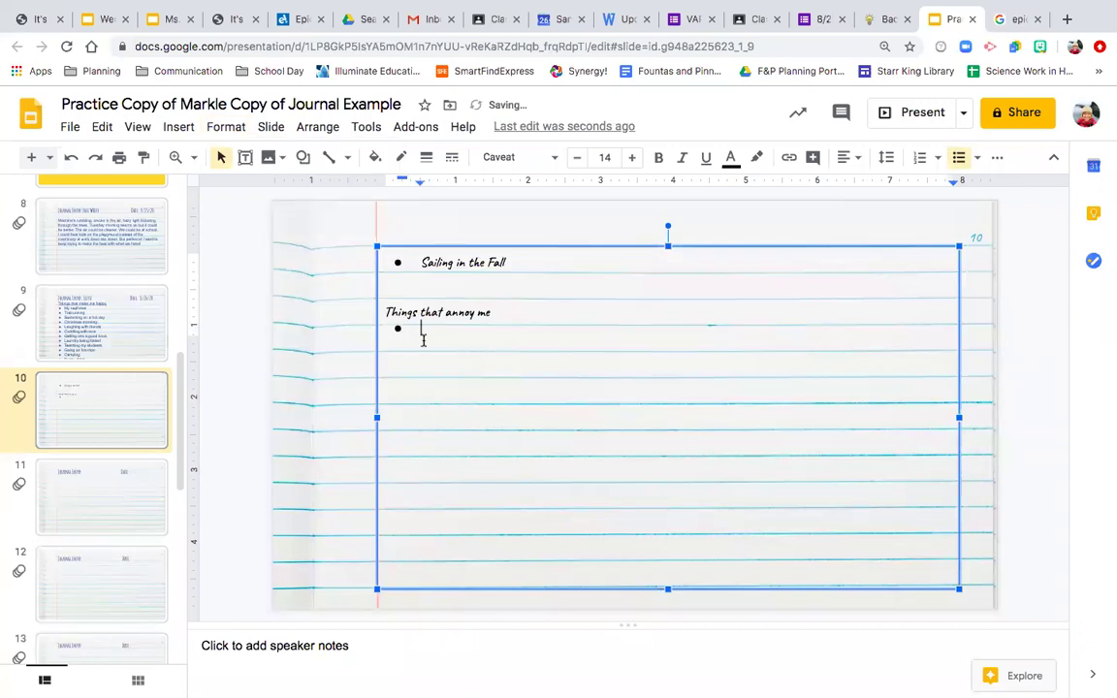
type("Paper cuts")
key("Return")
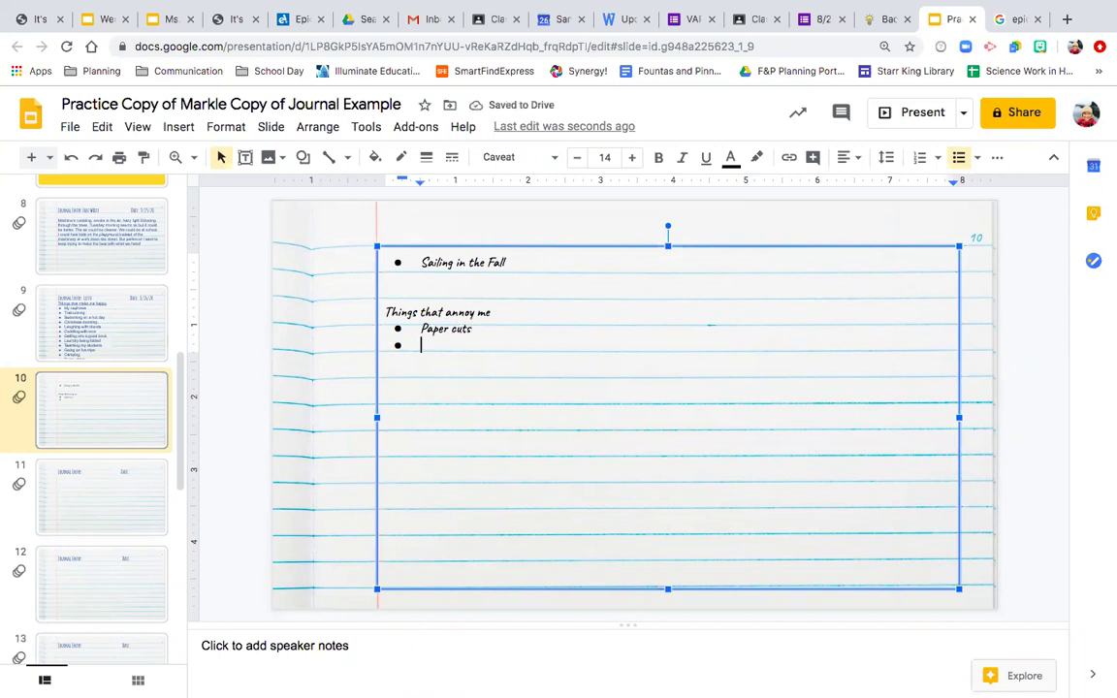
type("Wires")
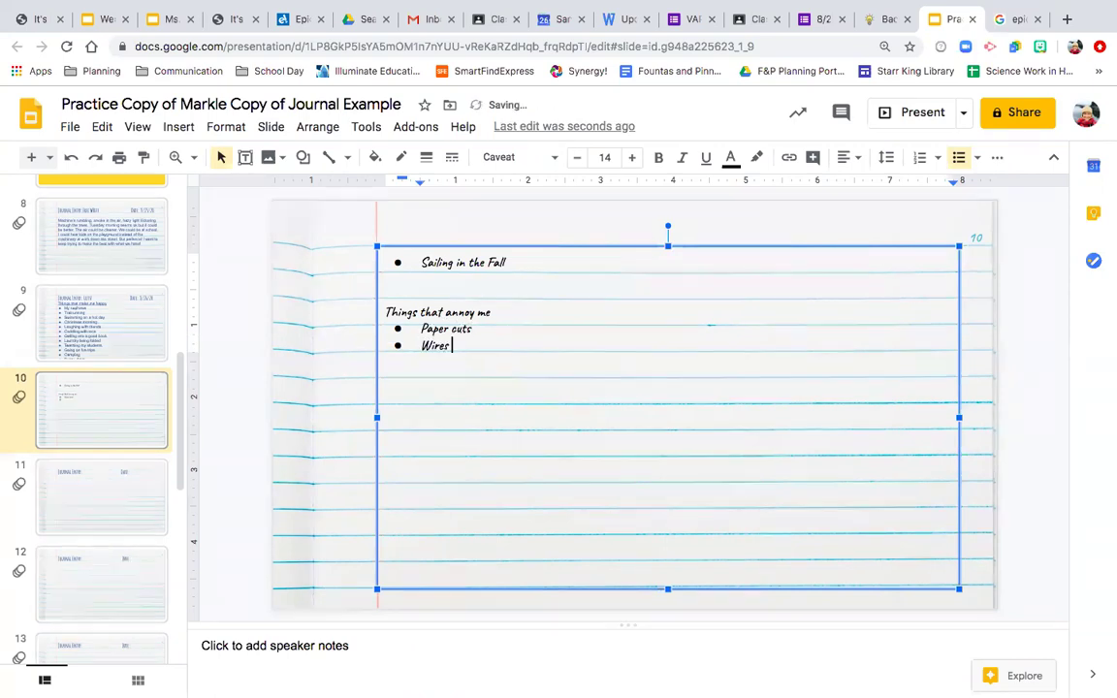
type(" getting tangles or clothes hangers")
key("Return")
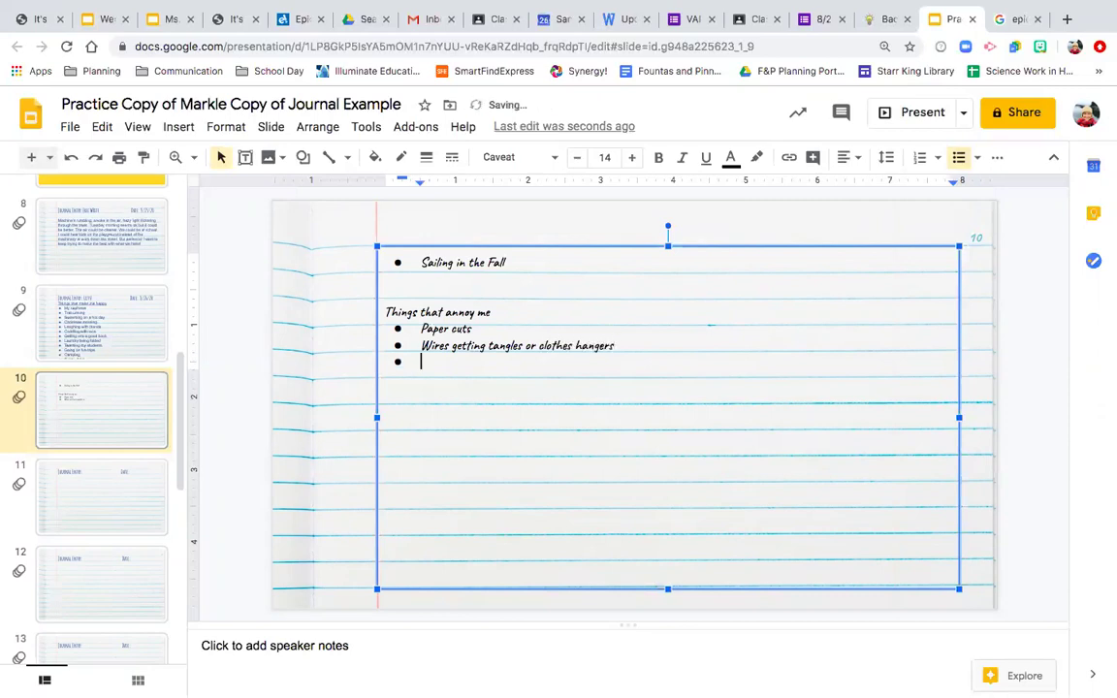
type("Rude people")
Add bullets for traffic when late, beach sand, 'Being too hot', and being pestered by the pets.
key("Return")
type("traff")
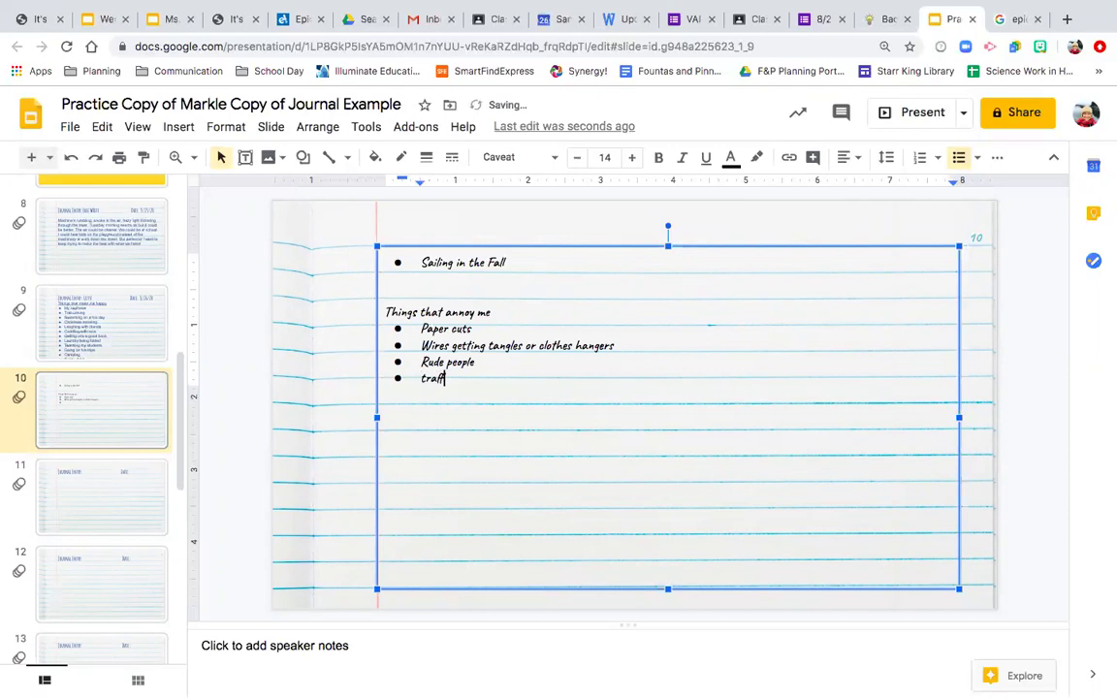
type("ic especially when I am late")
key("Return")
type("sand stu")
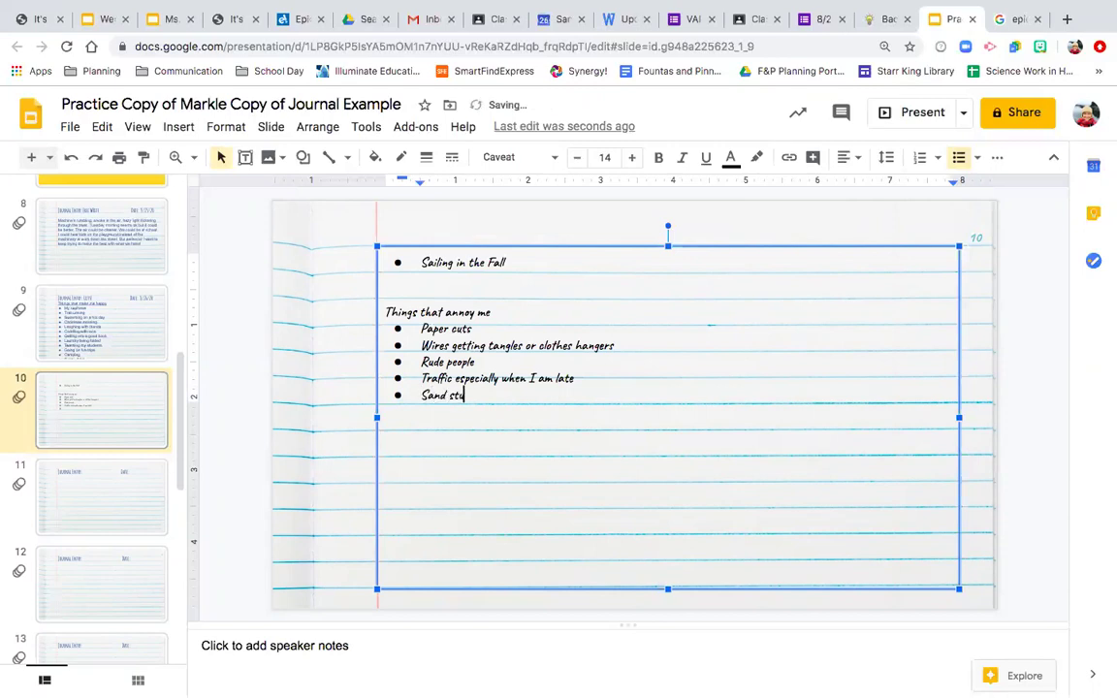
type("ck all over me at the beach")
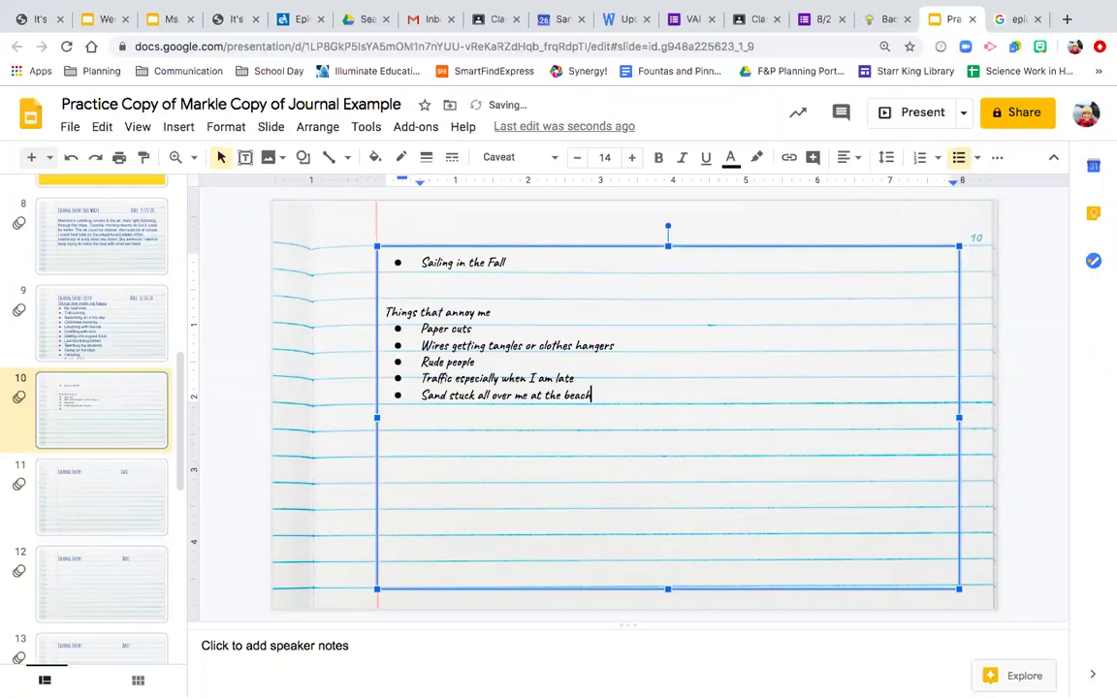
key("Return")
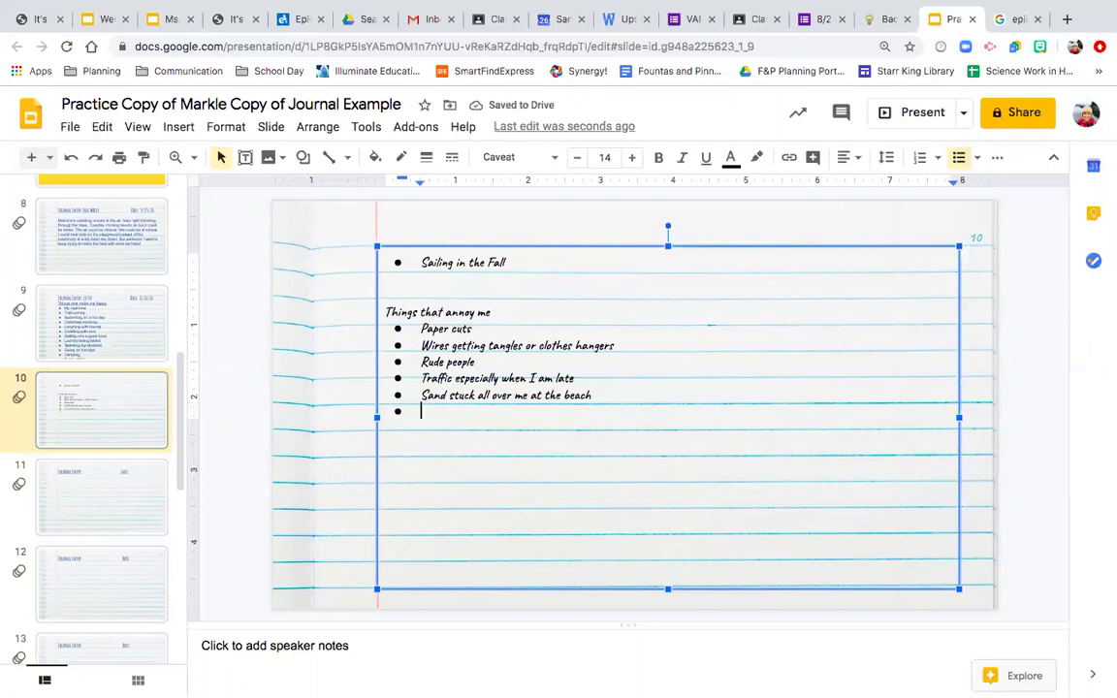
type("Being t")
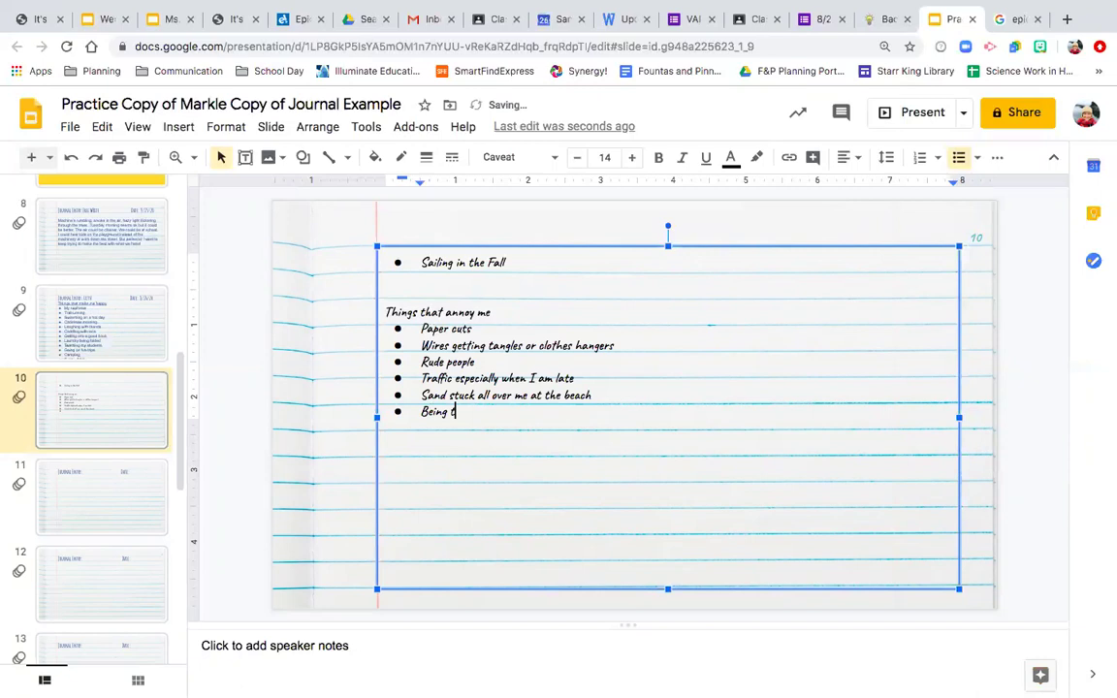
type("oo hot")
key("Return")
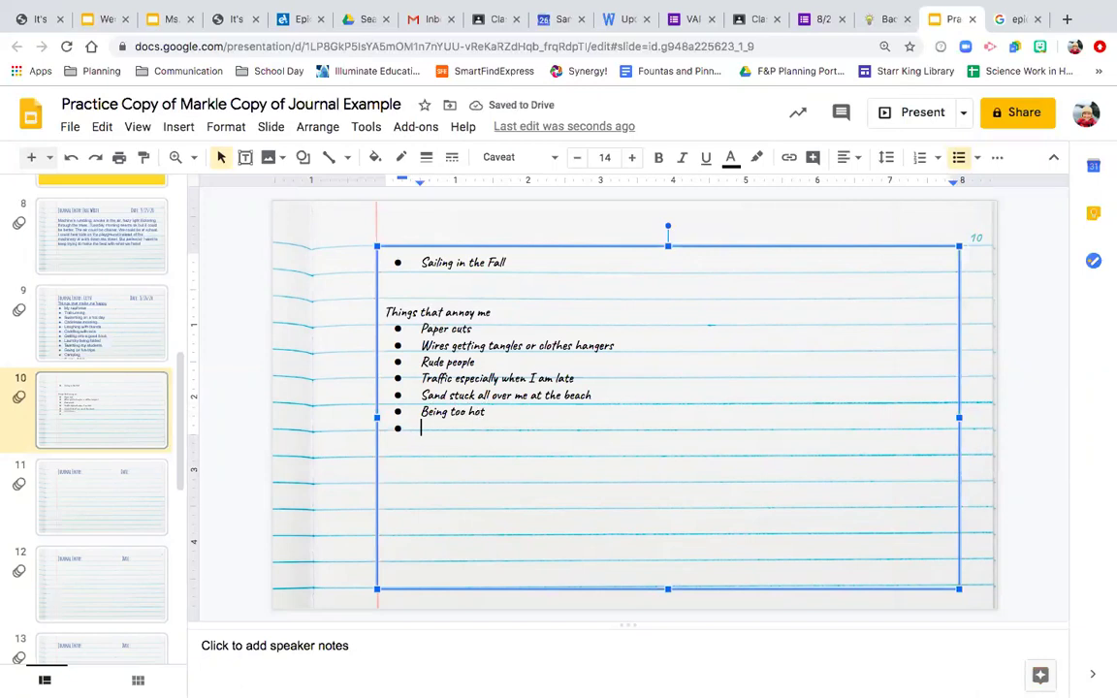
type("When luca and")
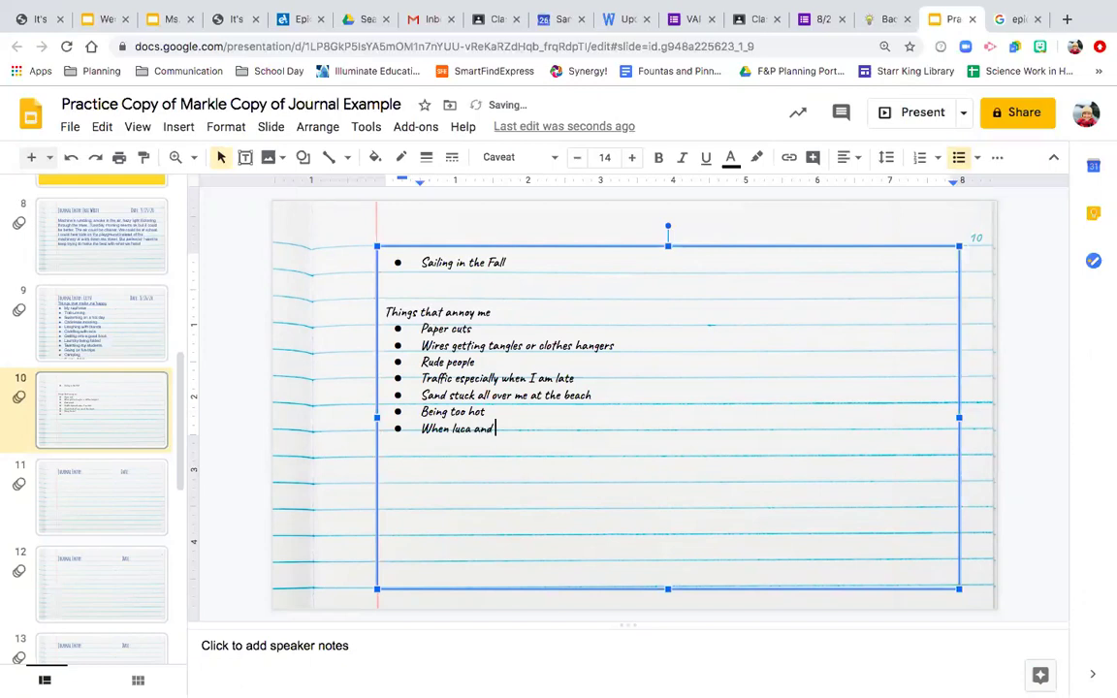
type(" boone won't leave me alone while")
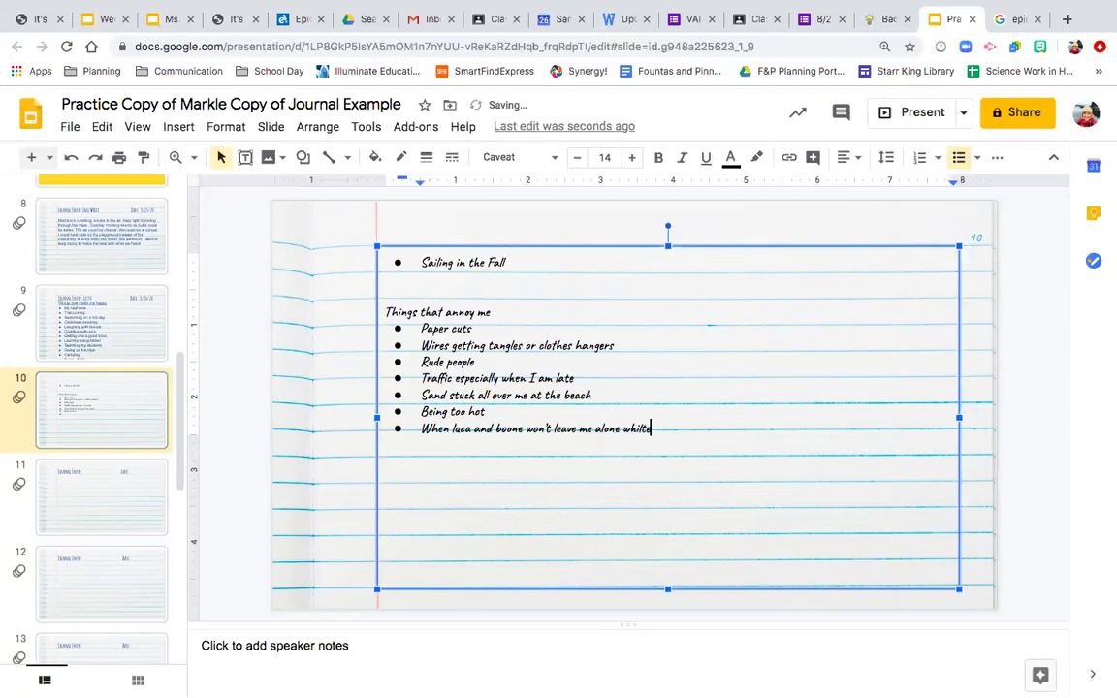
key("BackSpace")
key("BackSpace")
key("BackSpace")
type("ile im trying to eat")
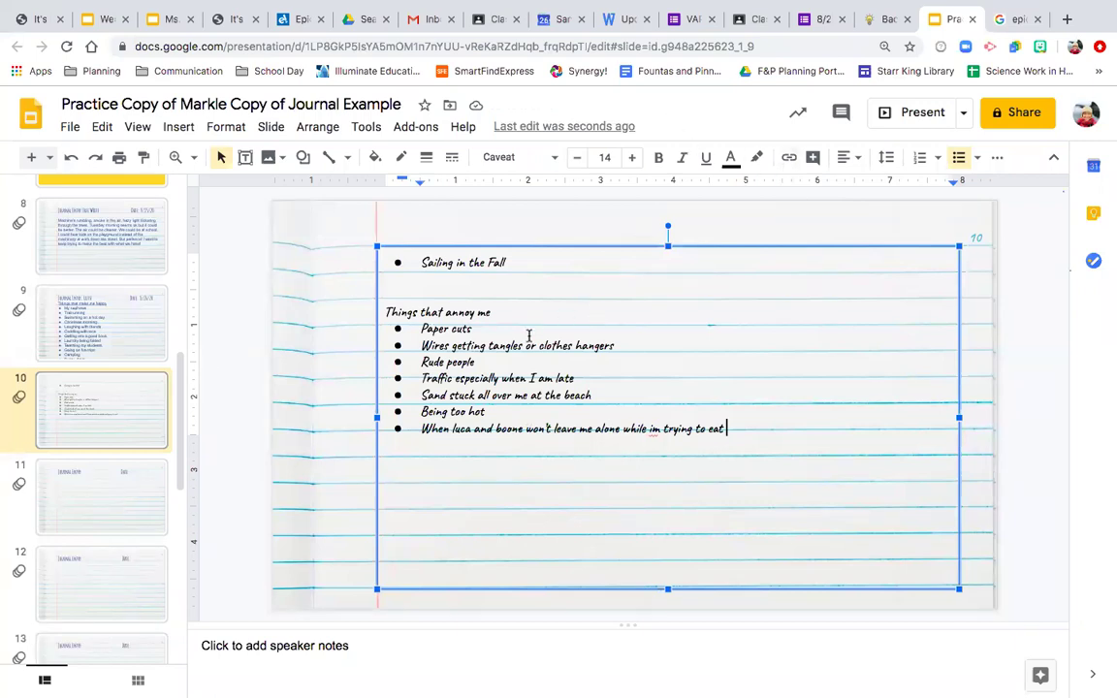
mouse_move(703, 8)
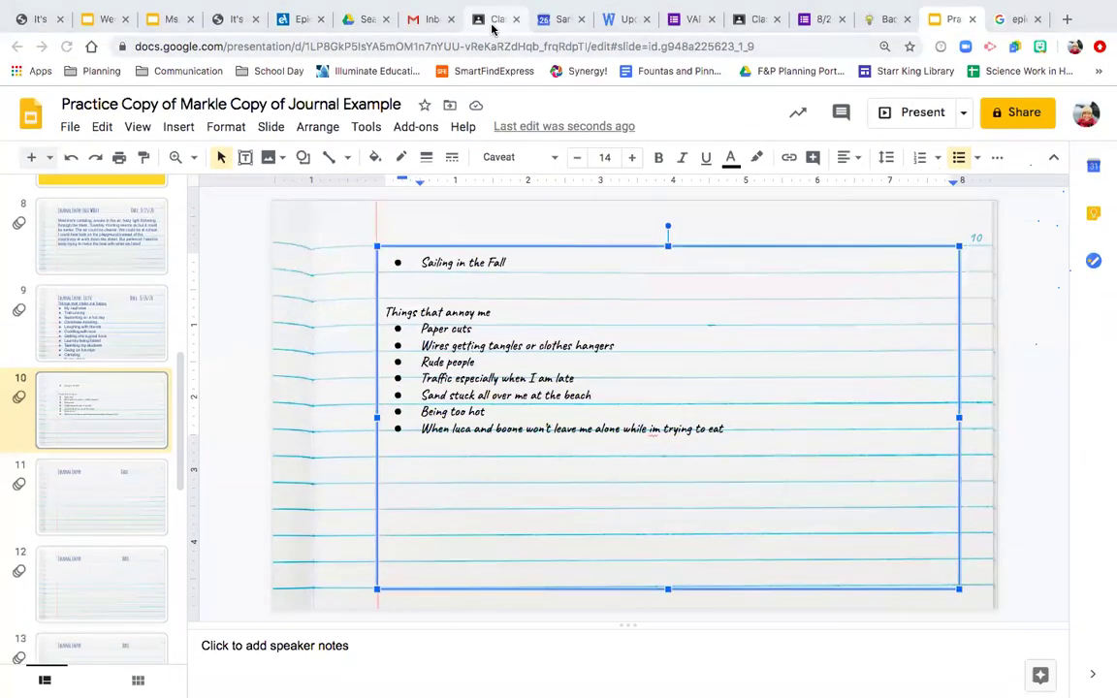
Switch to Google Classroom, open the class Stream, and reload the page.
left_click(492, 29)
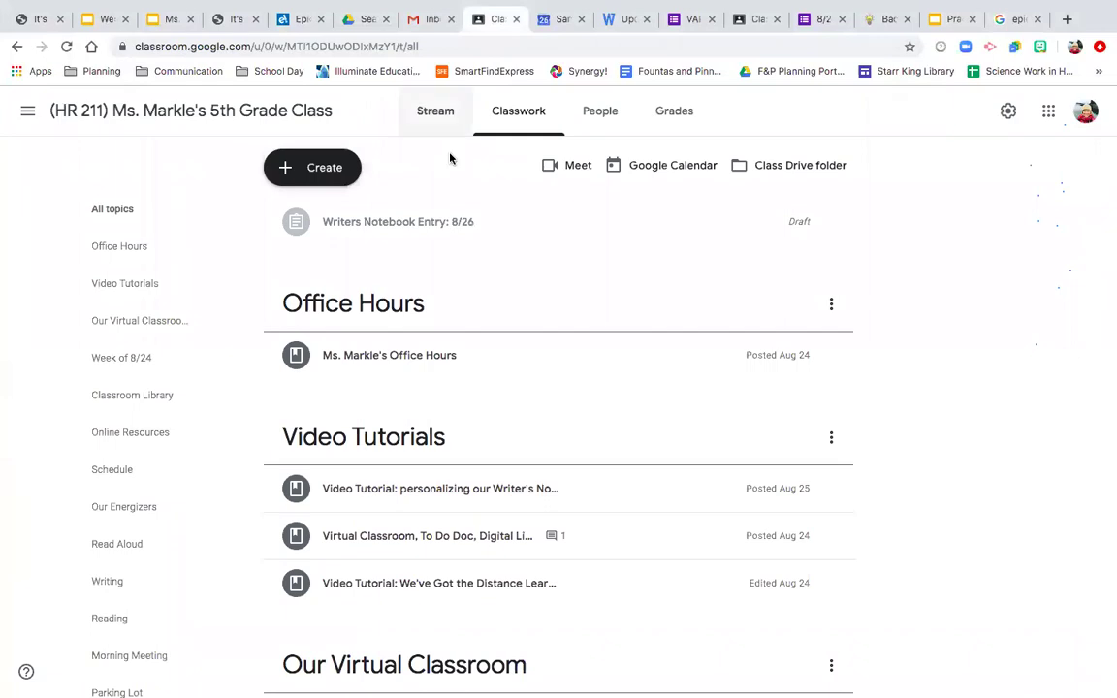
left_click(446, 114)
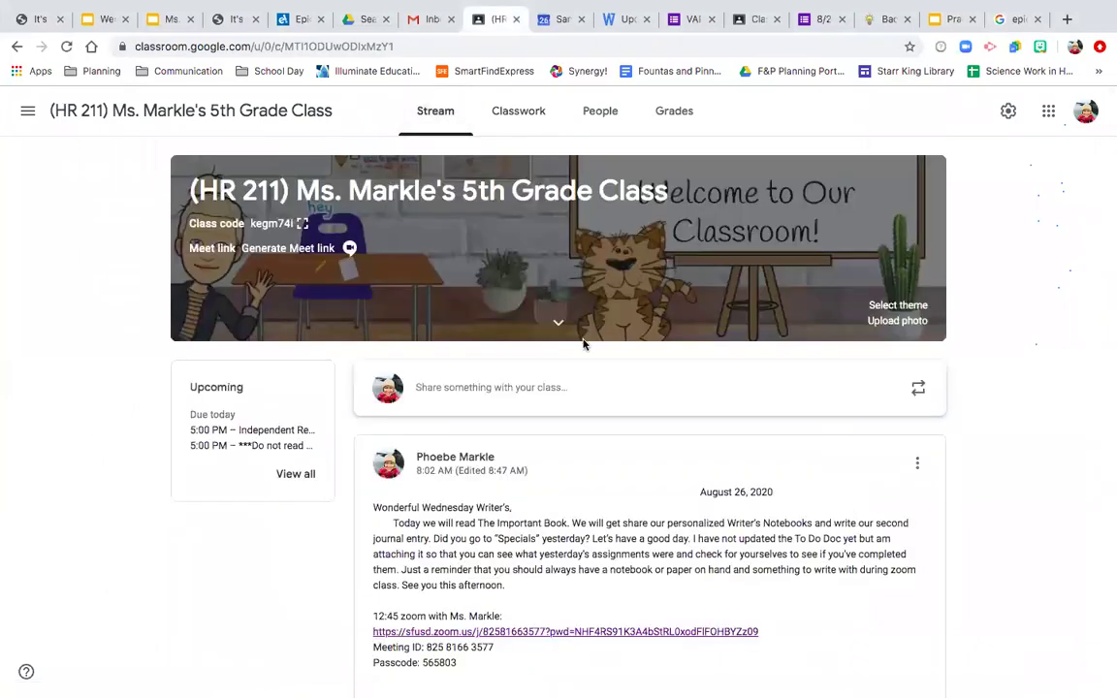
scroll(584, 341, "down", 5)
scroll(585, 345, "up", 4)
scroll(585, 346, "up", 1)
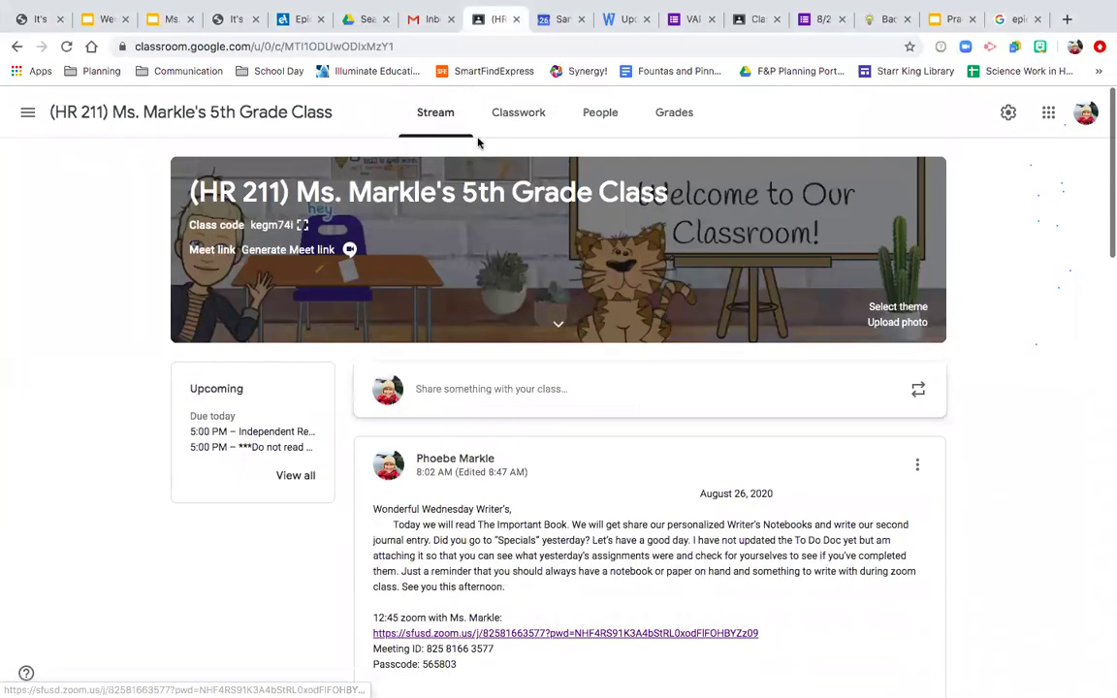
left_click(415, 45)
key("Return")
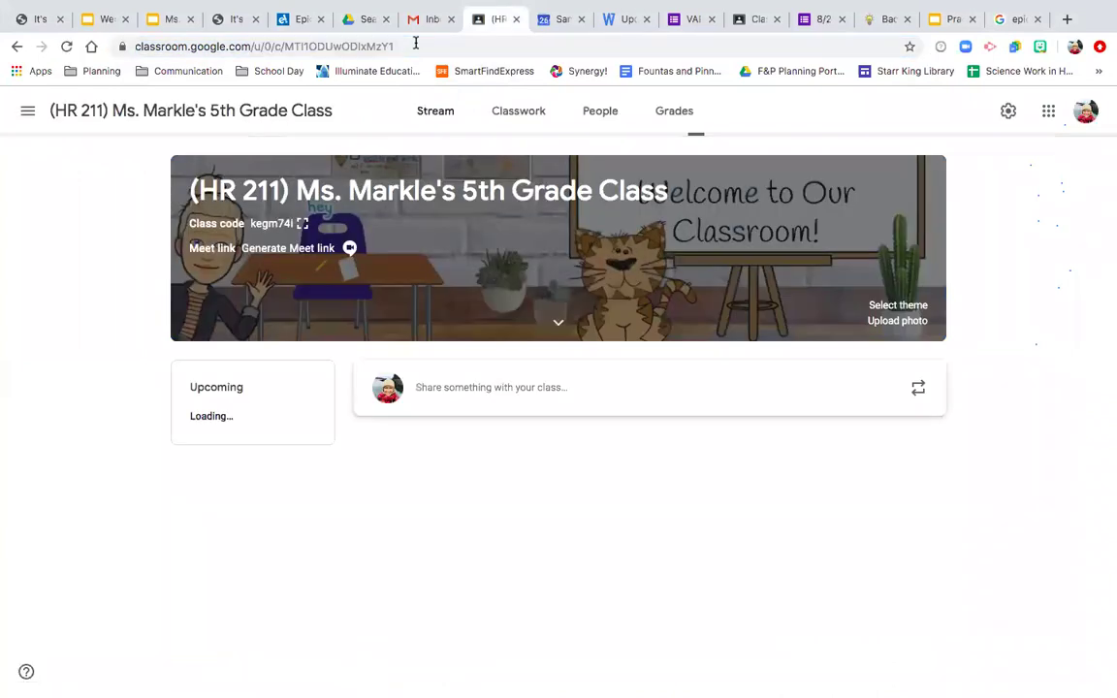
In the 213 class Stream, open the 'Writer's Notebook Journal Entry: 8/26' assignment's Instructions.
left_click(759, 19)
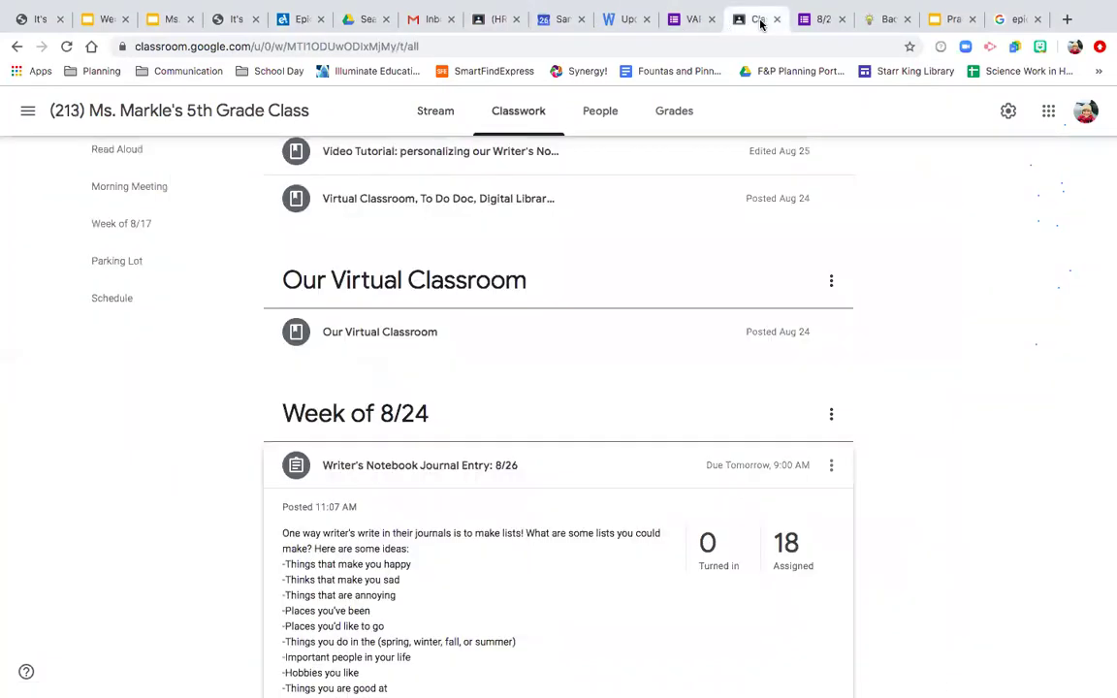
left_click(445, 114)
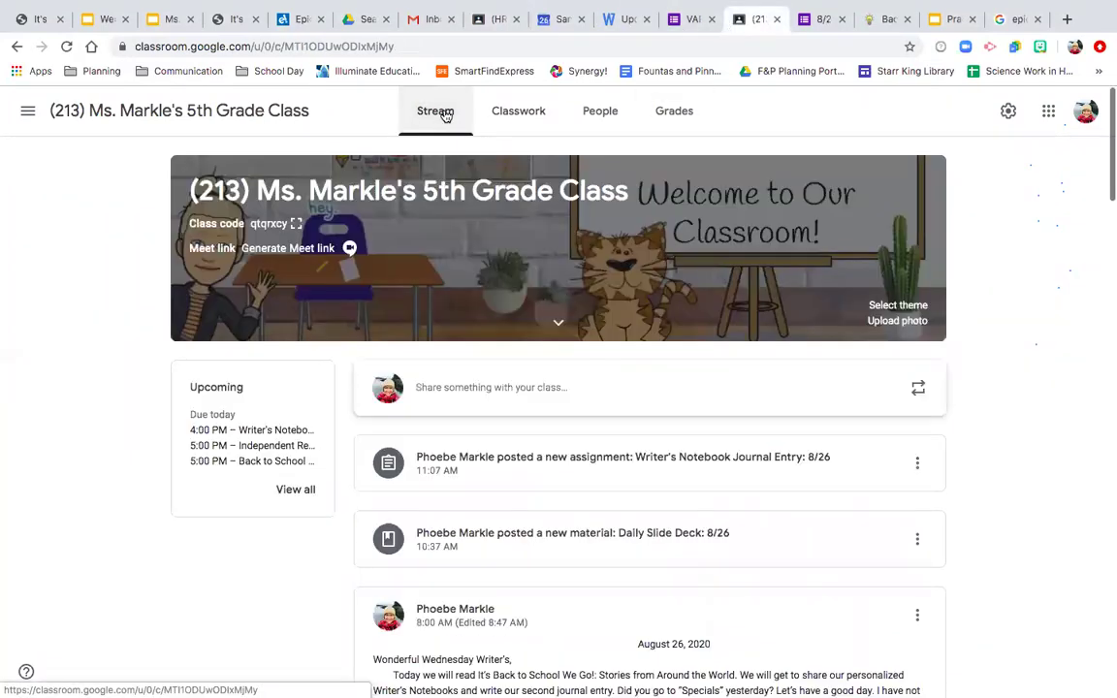
left_click(701, 461)
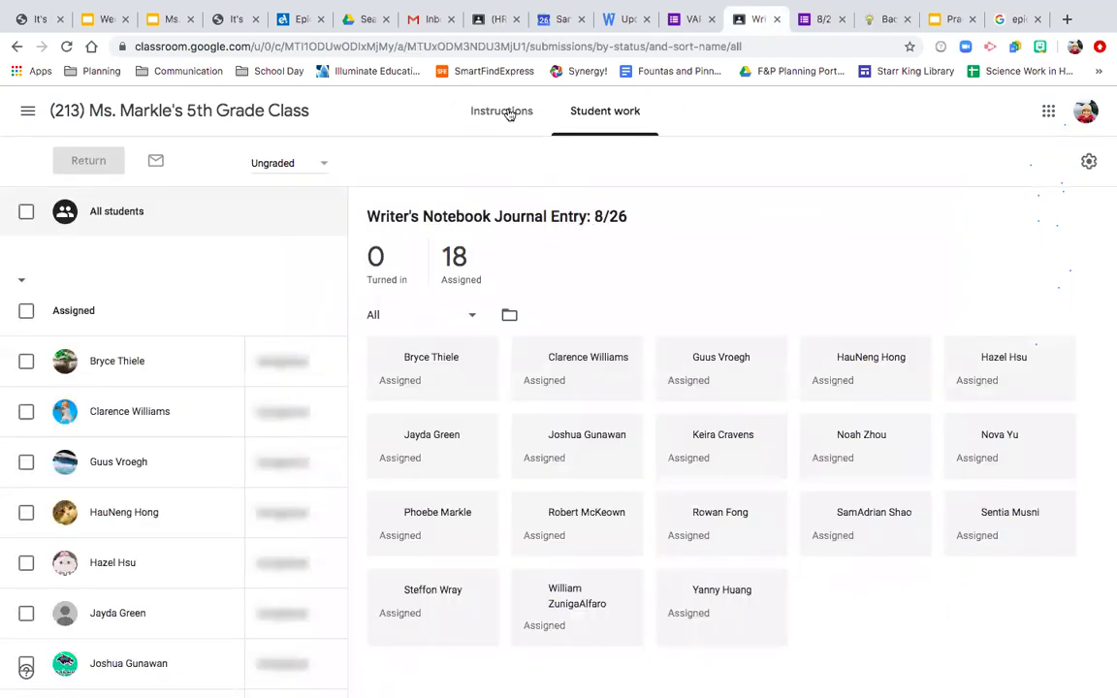
left_click(504, 111)
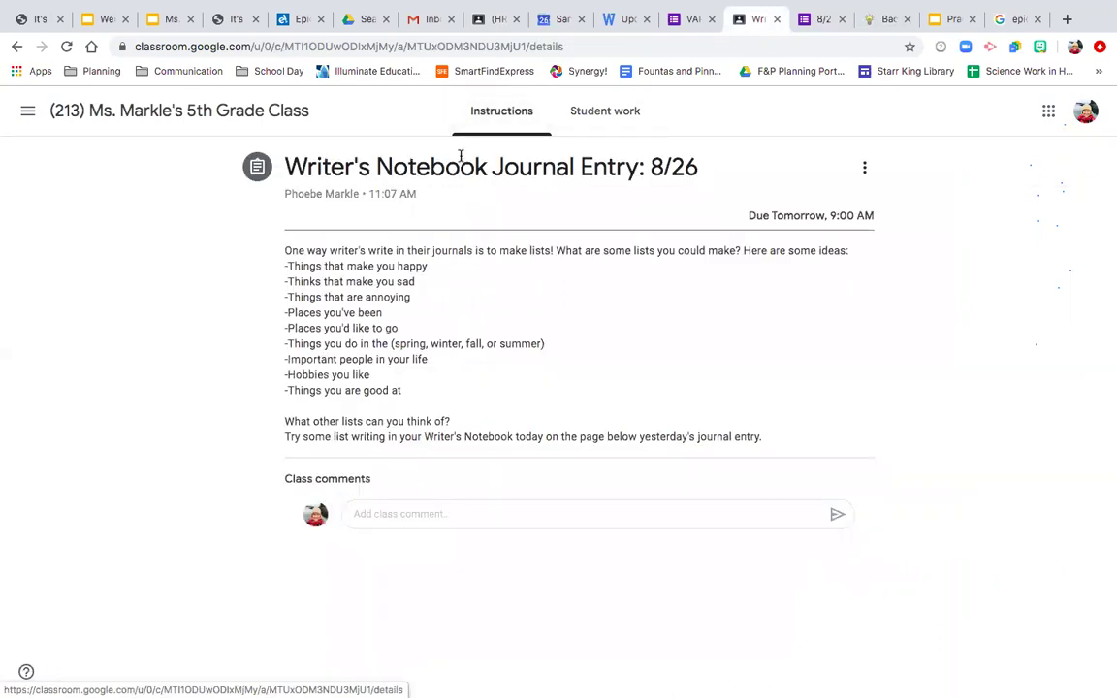